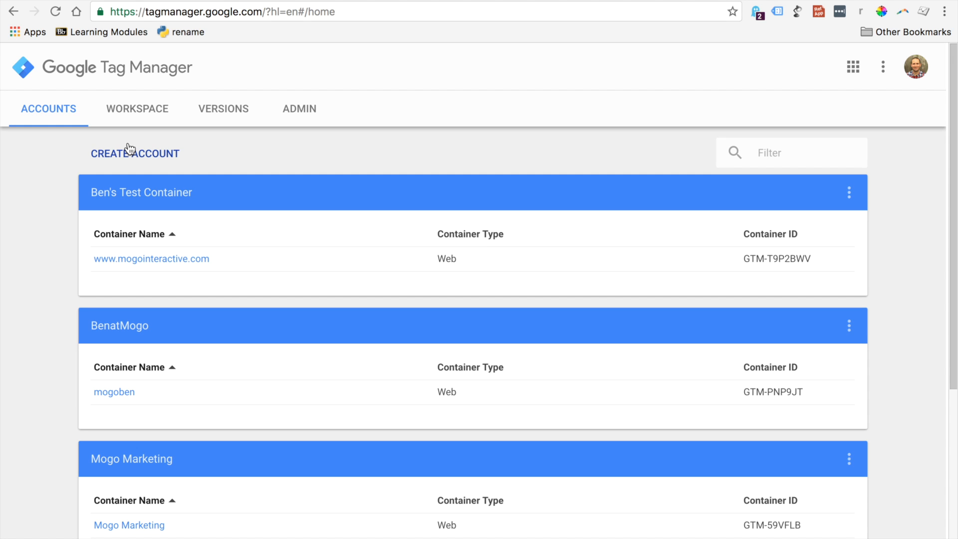
Set up a new account named with the owner's first name plus "GTM Test" and enable anonymous data sharing with Google and others
left_click(129, 151)
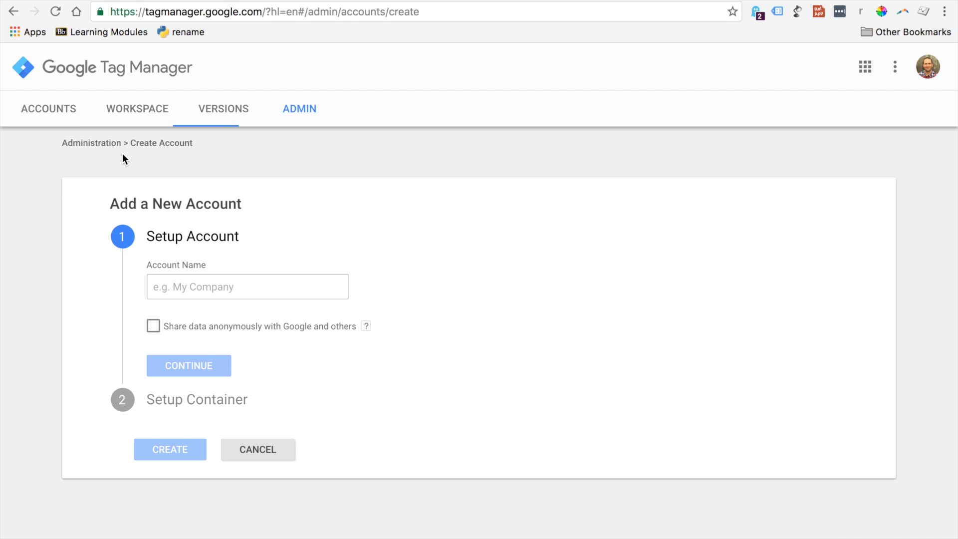
left_click(176, 280)
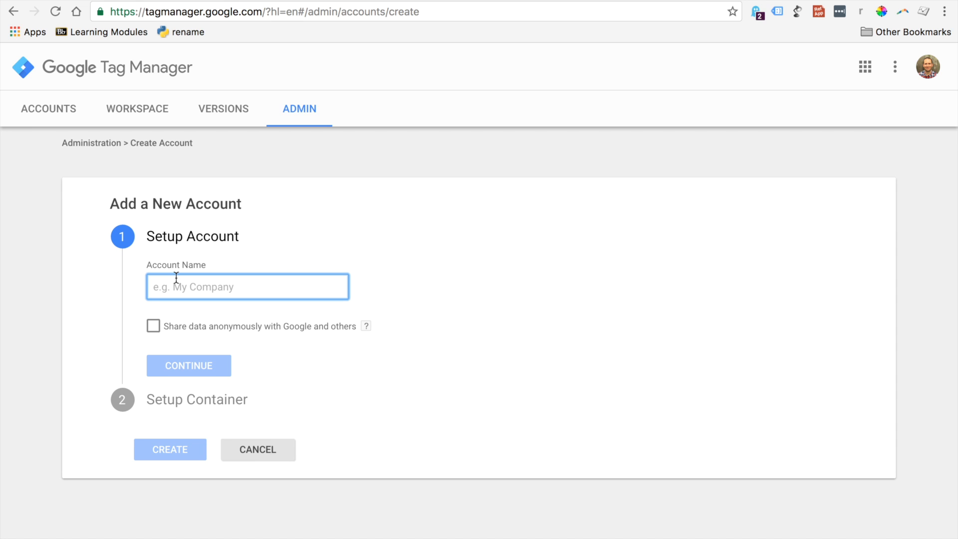
type("Ben's GTM Test")
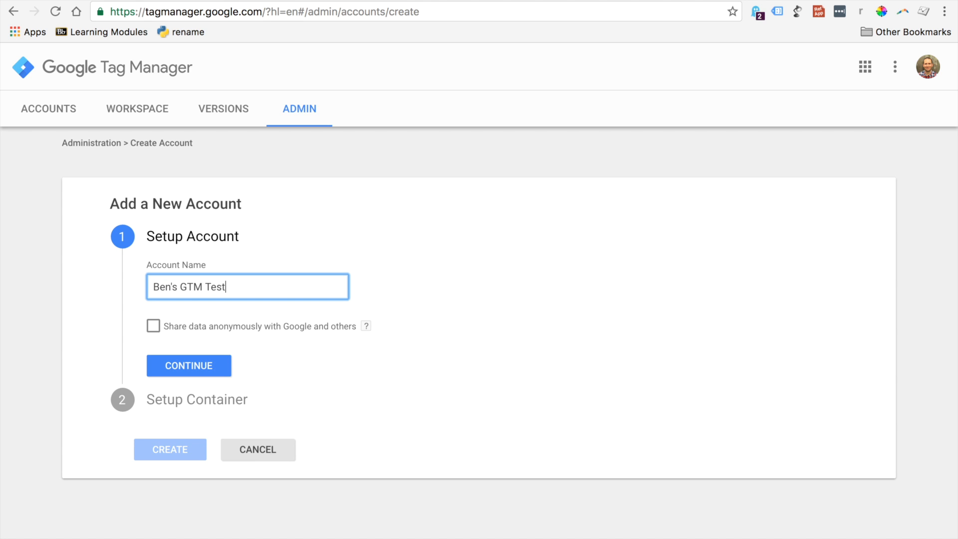
left_click(158, 329)
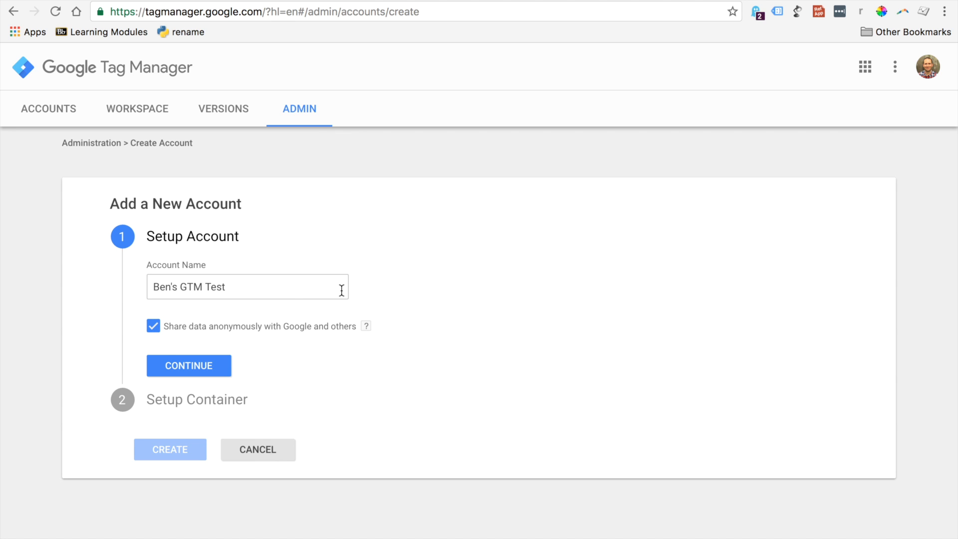
left_click(156, 365)
left_click(171, 366)
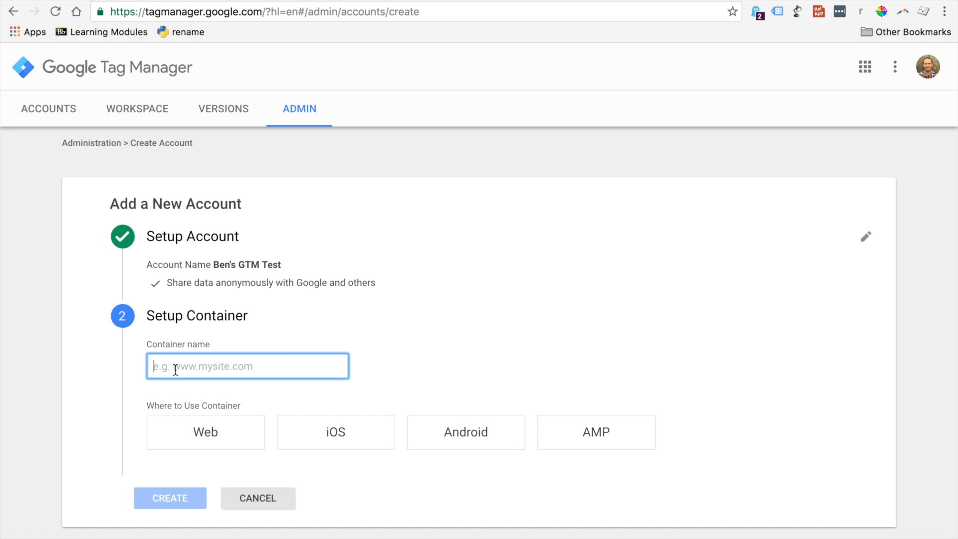
type("www.mogointeractive.com")
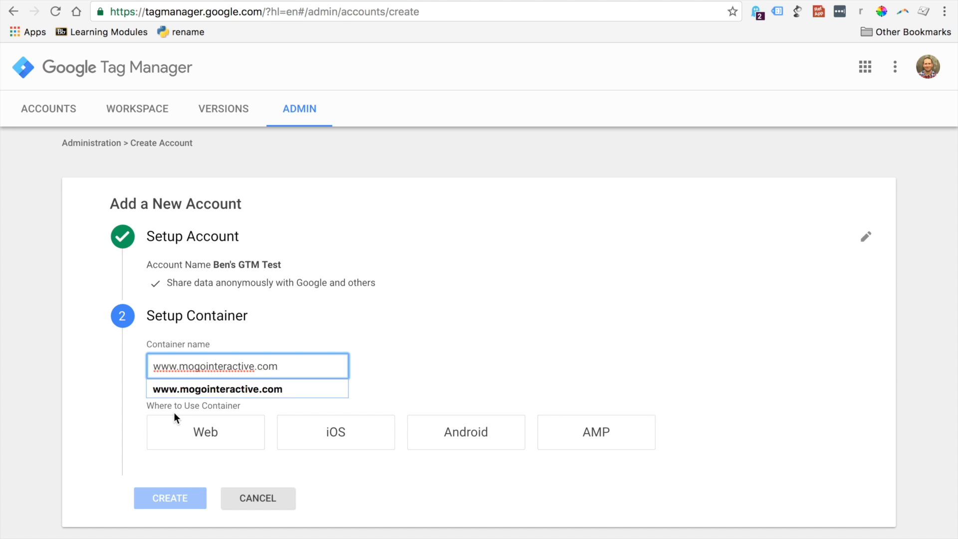
left_click(178, 439)
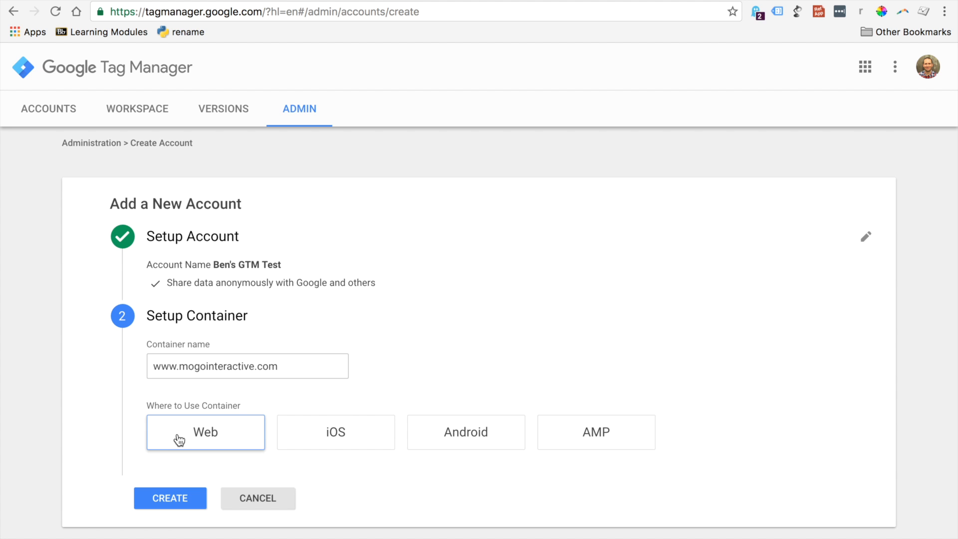
left_click(169, 498)
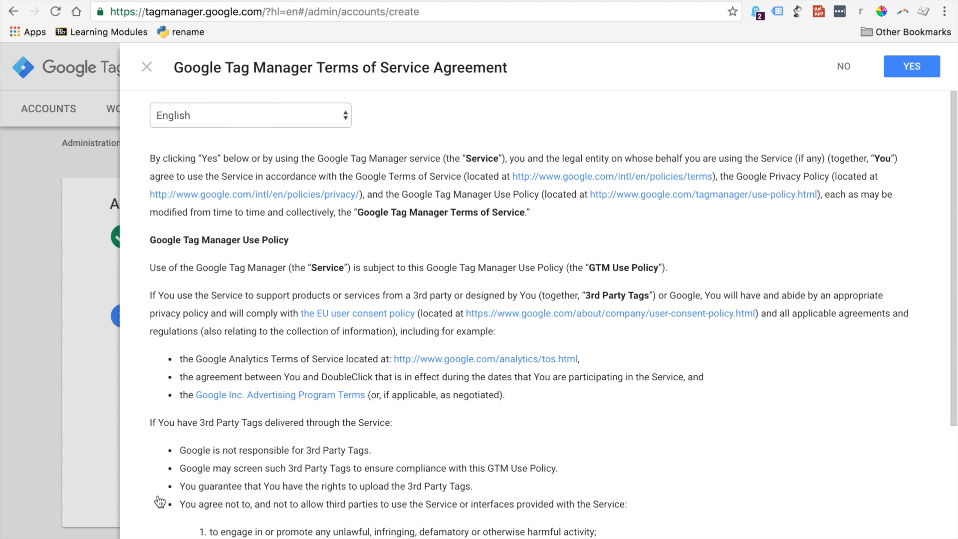
left_click(912, 67)
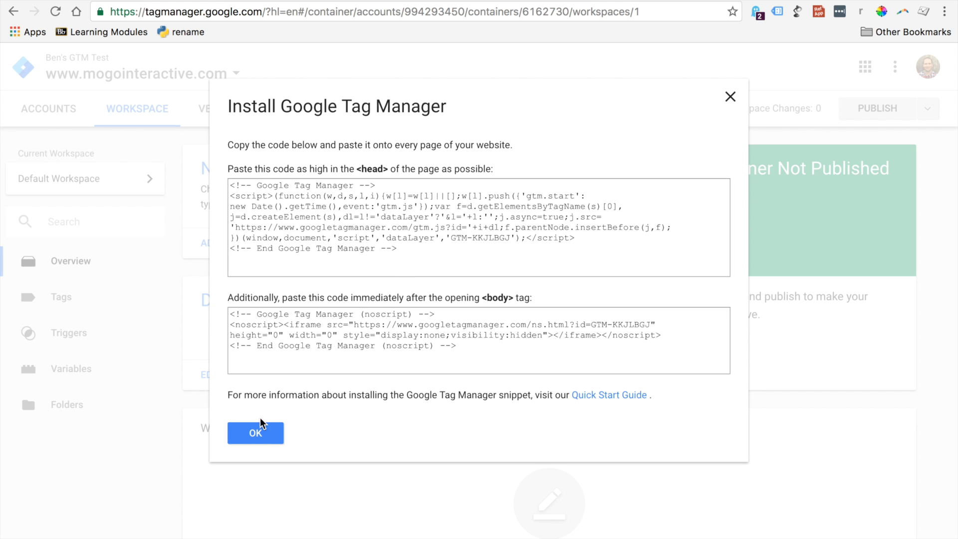
left_click(247, 433)
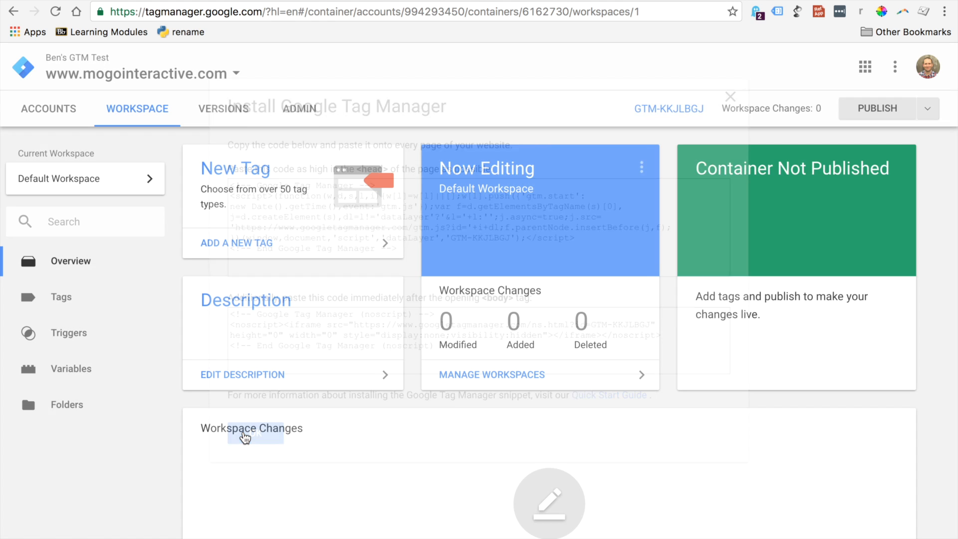
Open the container's Install Google Tag Manager page from the administration area and copy the head code snippet
left_click(297, 118)
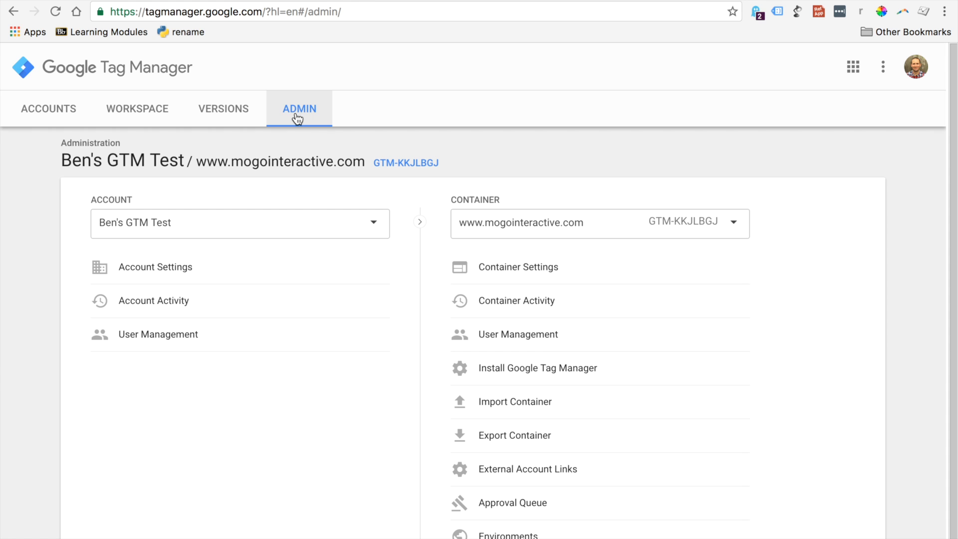
left_click(460, 371)
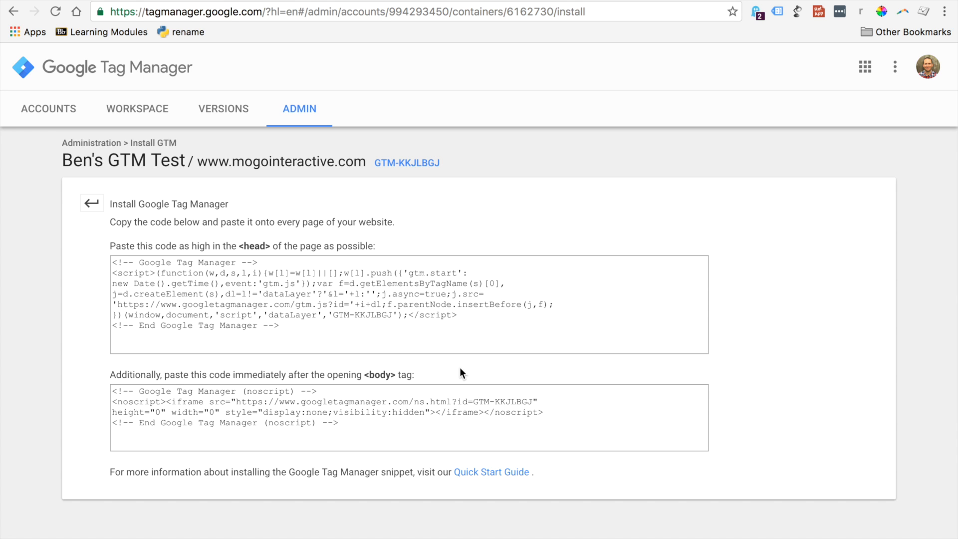
left_click(307, 325)
key("super+c")
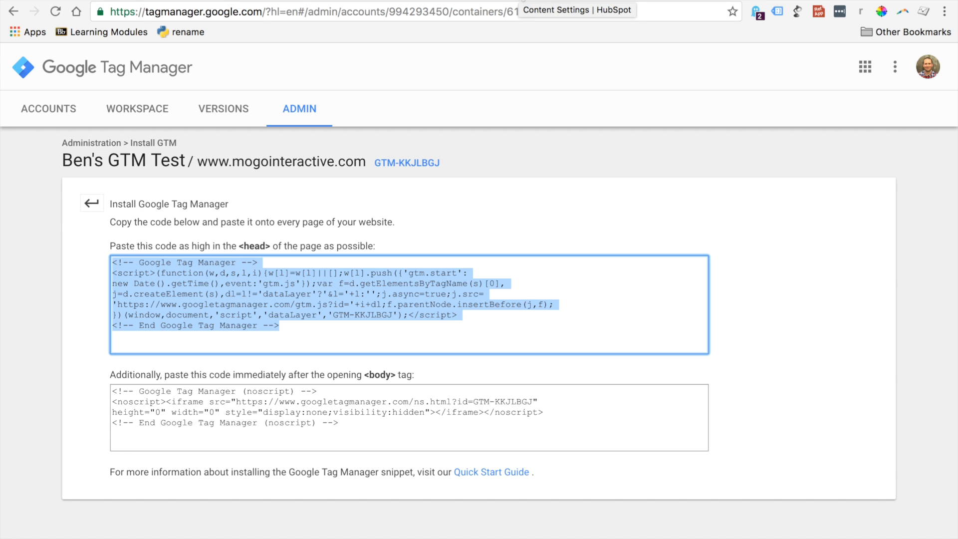
Switch to HubSpot's Content Settings and paste the head snippet into the Site Header HTML
left_click(522, 0)
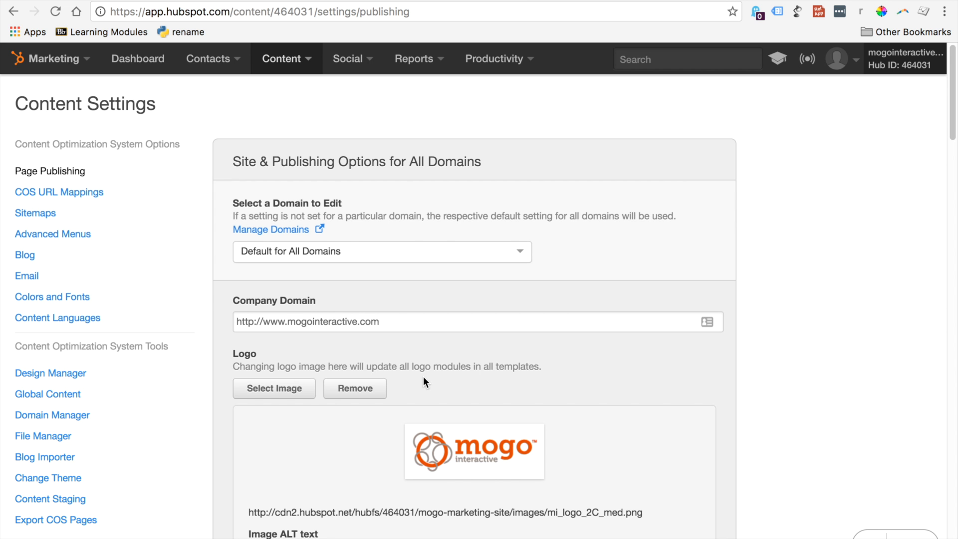
scroll(939, 150, "down", 10)
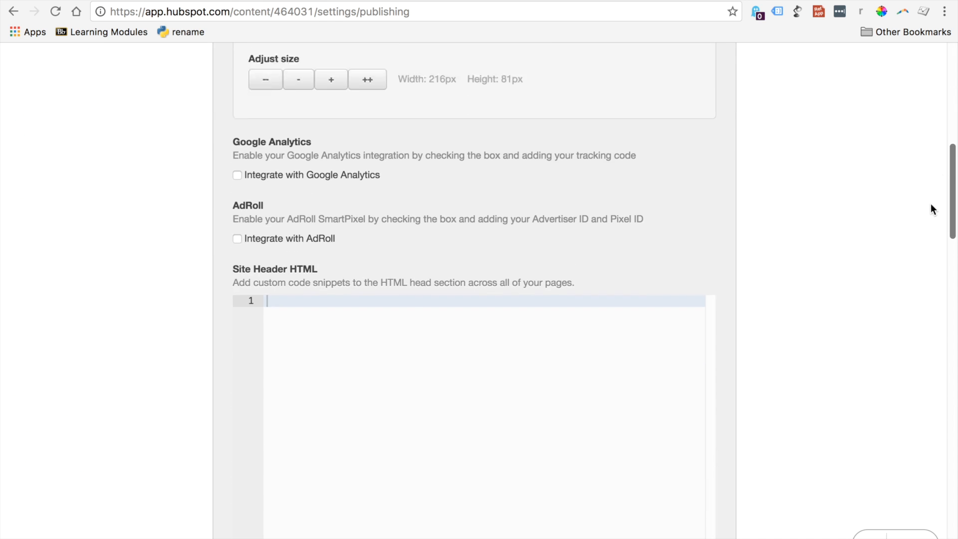
left_click(337, 276)
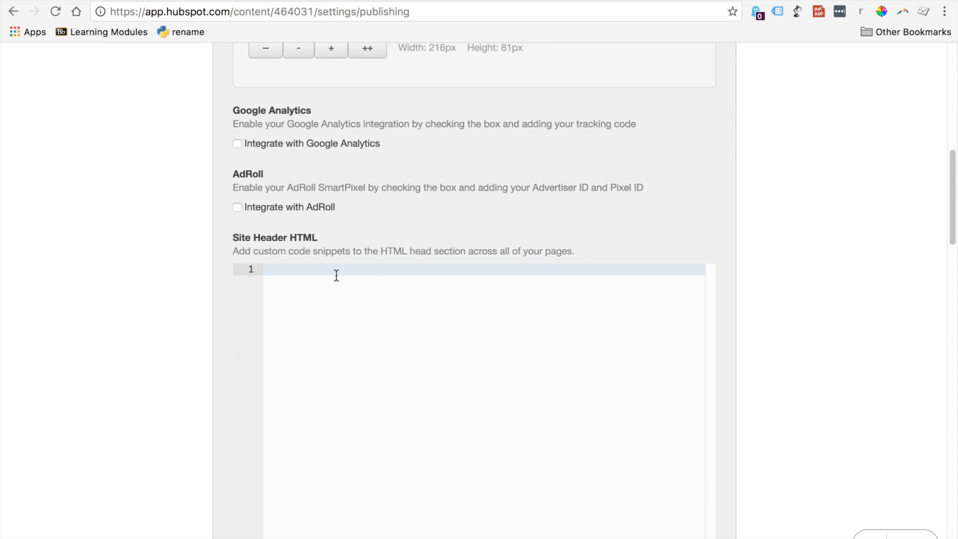
key("super+v")
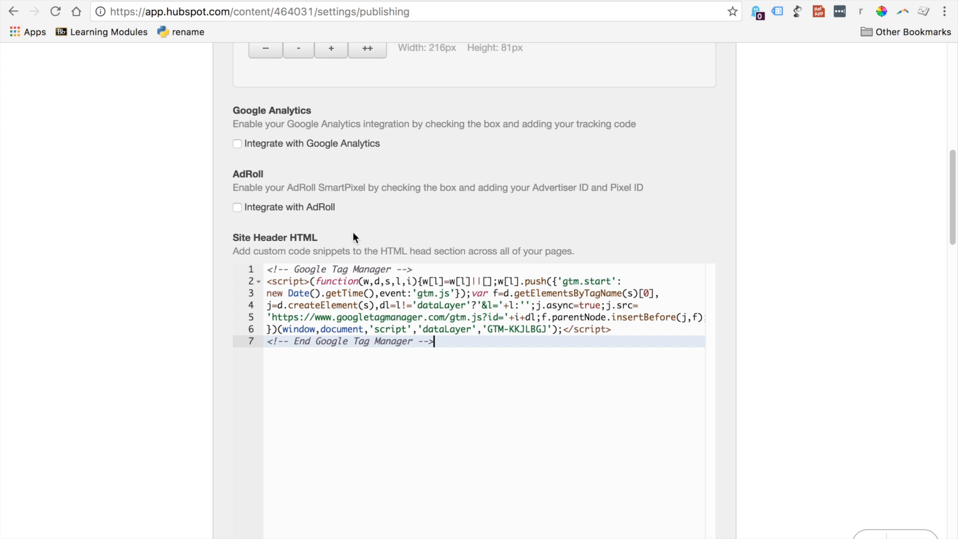
Copy the noscript body snippet from Google Tag Manager and paste it into HubSpot's Site Footer HTML
left_click(156, 0)
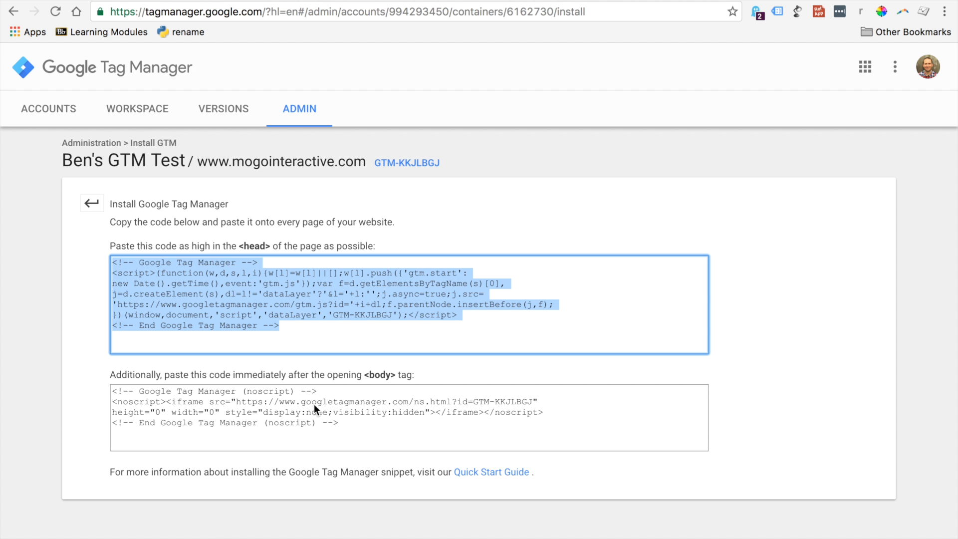
left_click_drag(370, 423, 71, 398)
key("super+c")
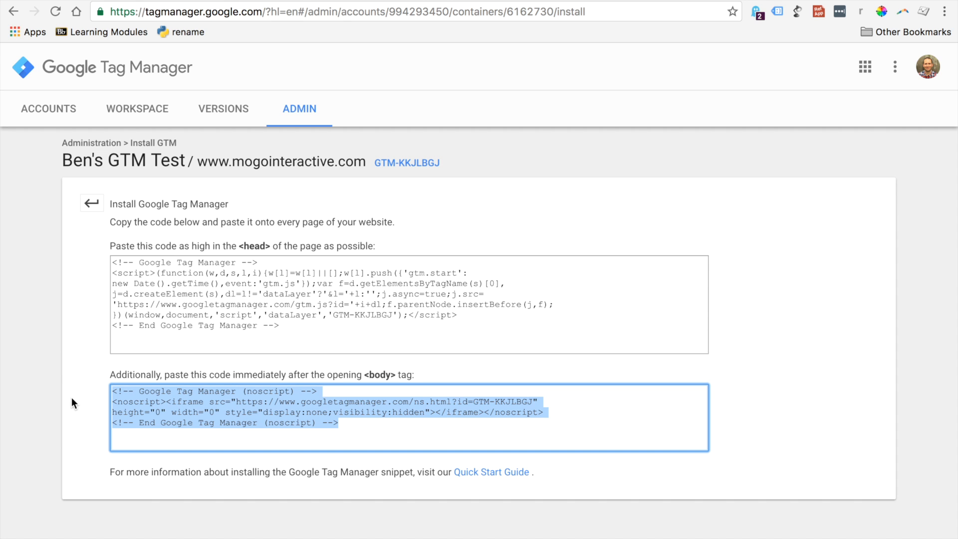
left_click(509, 1)
left_click_drag(954, 162, 948, 240)
scroll(569, 241, "down", 1)
left_click(563, 243)
key("super+v")
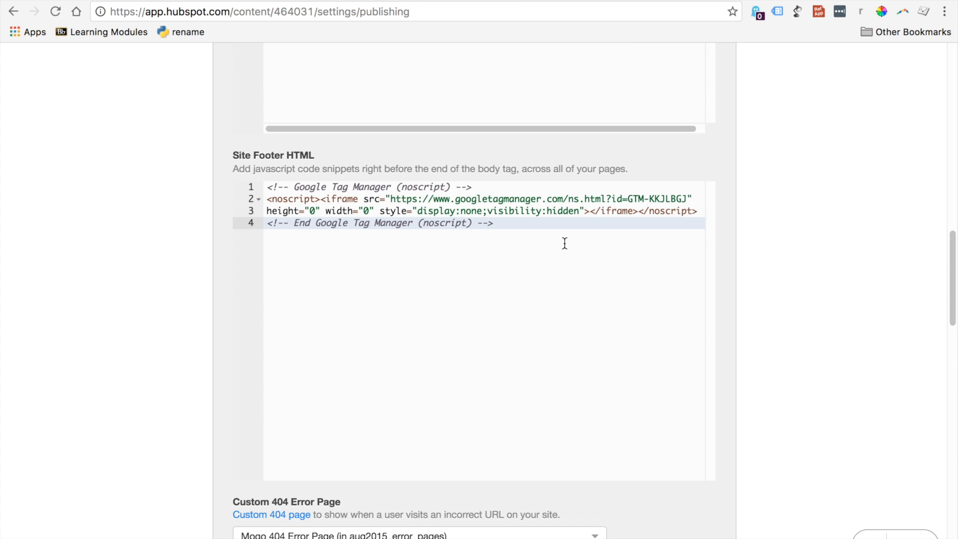
Save the changes to the HubSpot page publishing settings
scroll(930, 459, "down", 15)
scroll(921, 393, "up", 5)
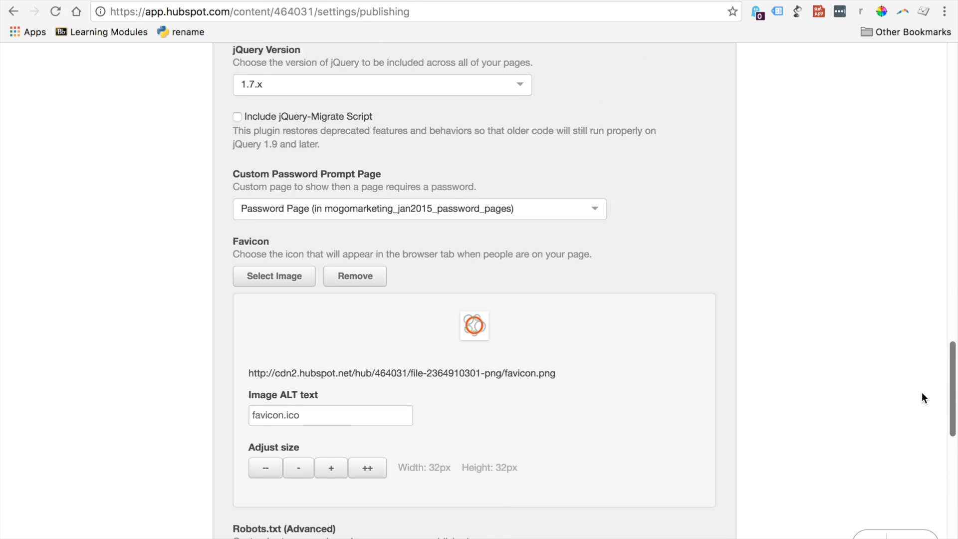
scroll(923, 418, "down", 6)
scroll(932, 478, "down", 1)
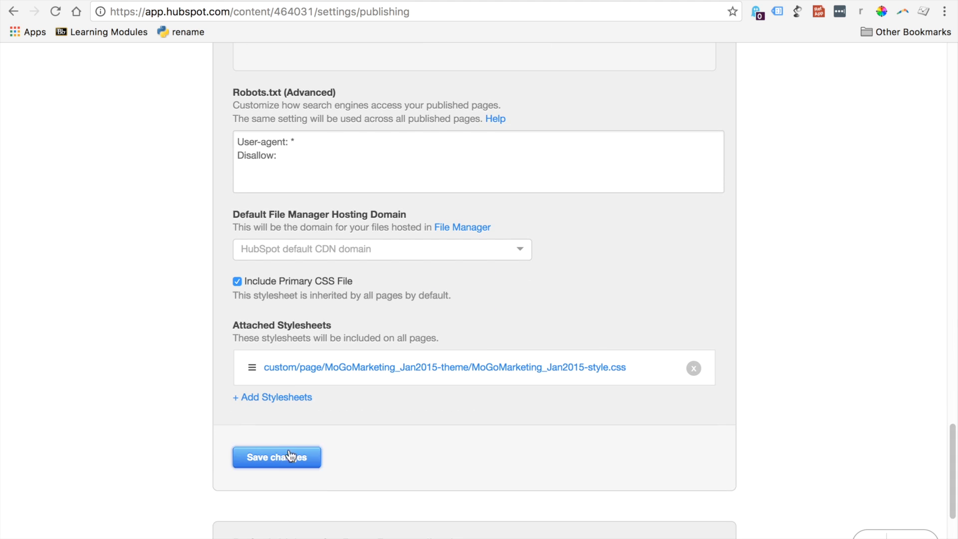
left_click(269, 456)
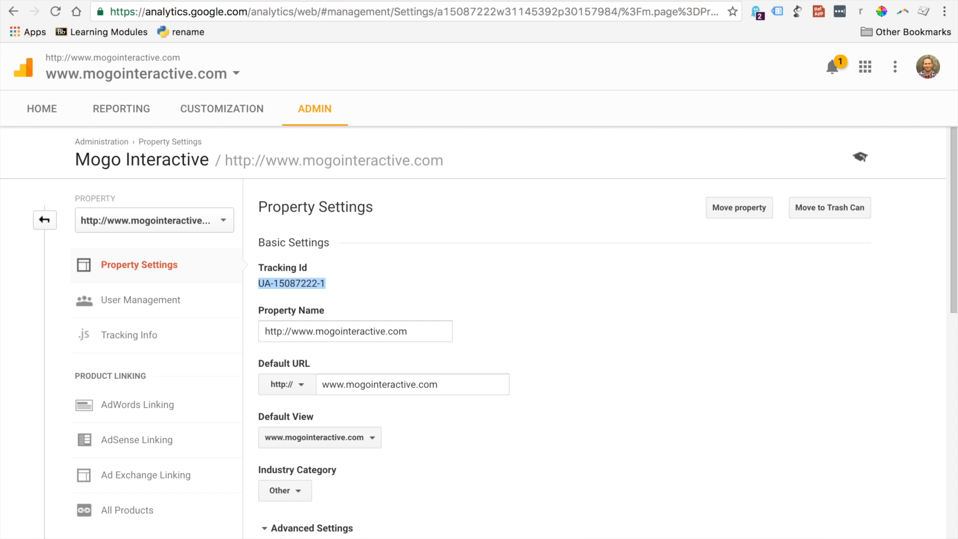
left_click(111, 111)
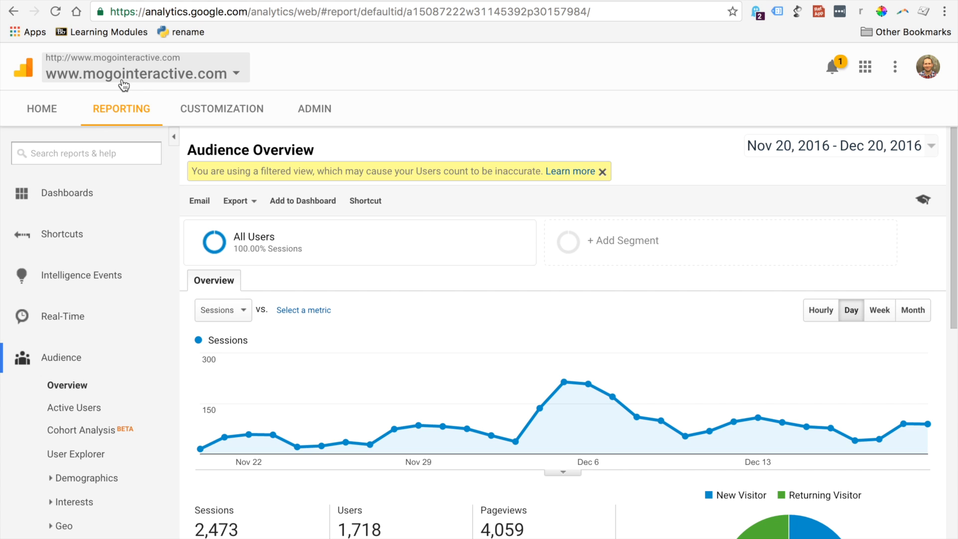
left_click(329, 105)
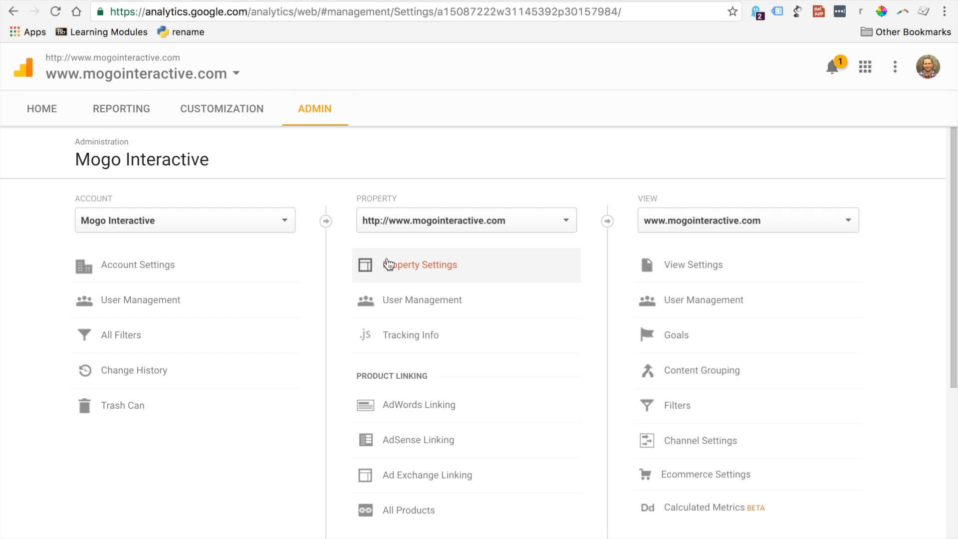
left_click(388, 264)
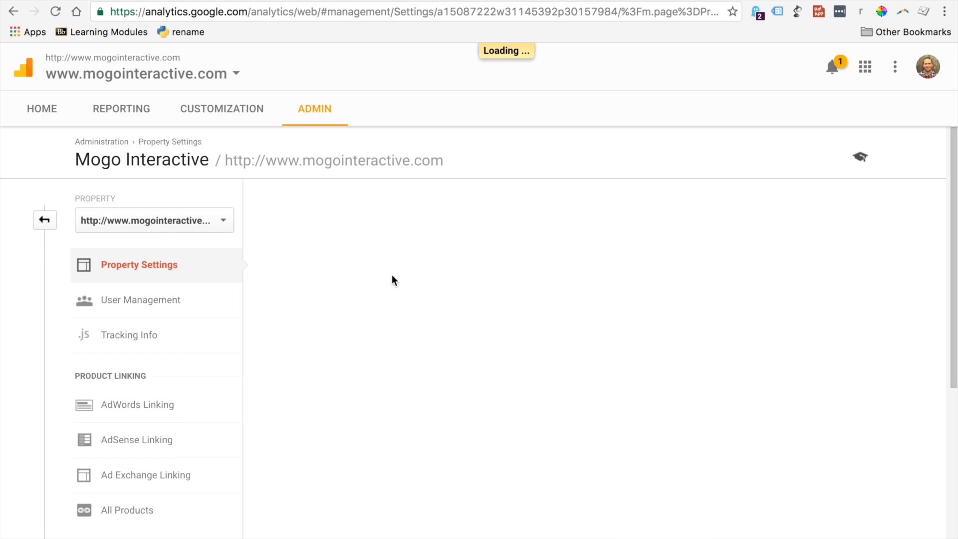
left_click_drag(331, 283, 259, 283)
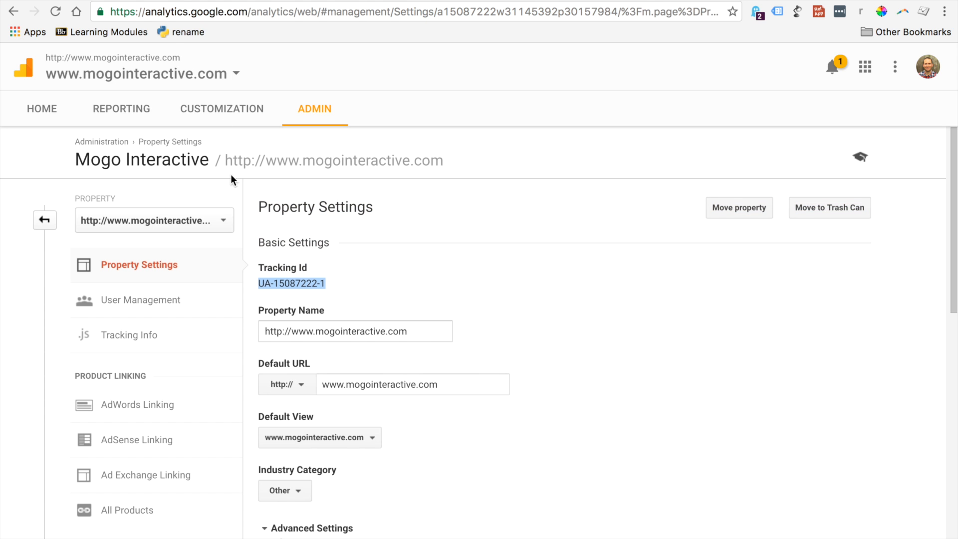
left_click(141, 2)
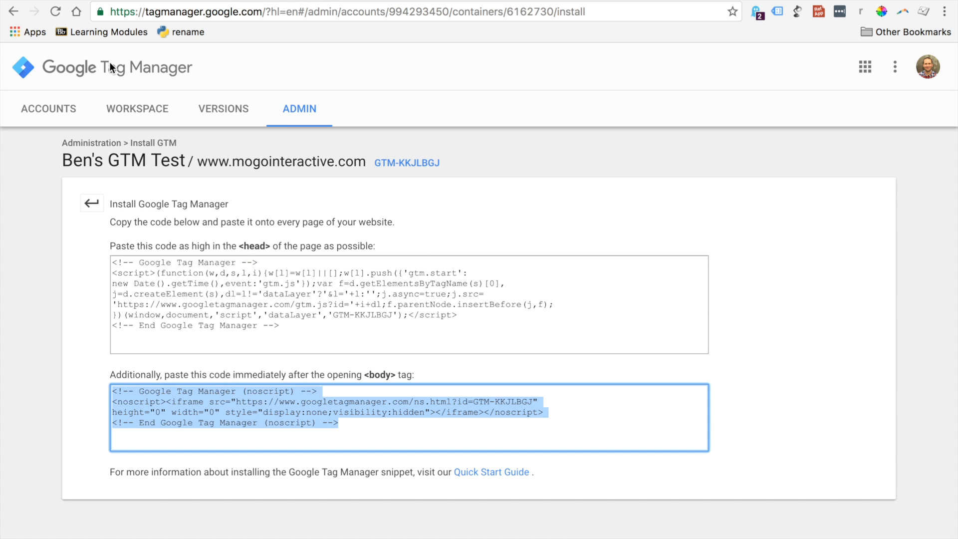
left_click(129, 121)
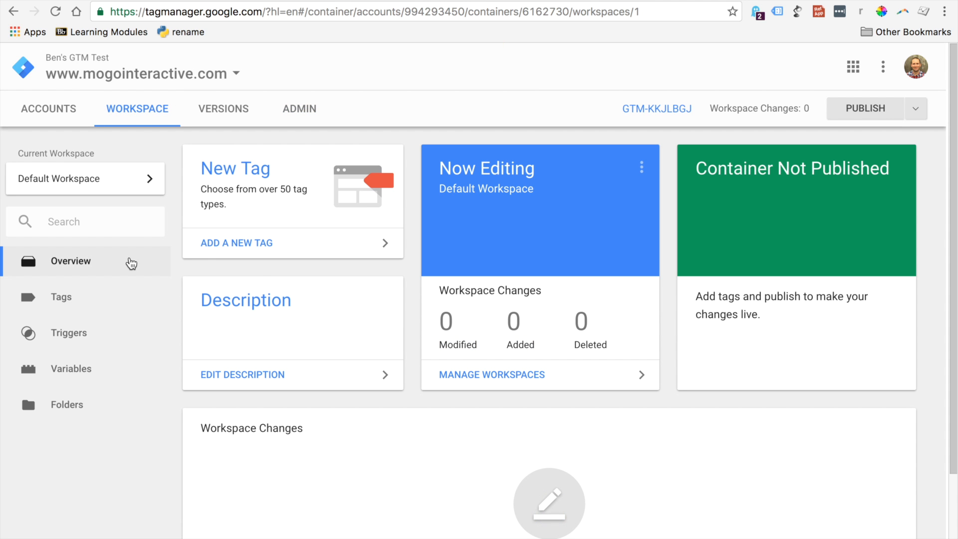
left_click(62, 117)
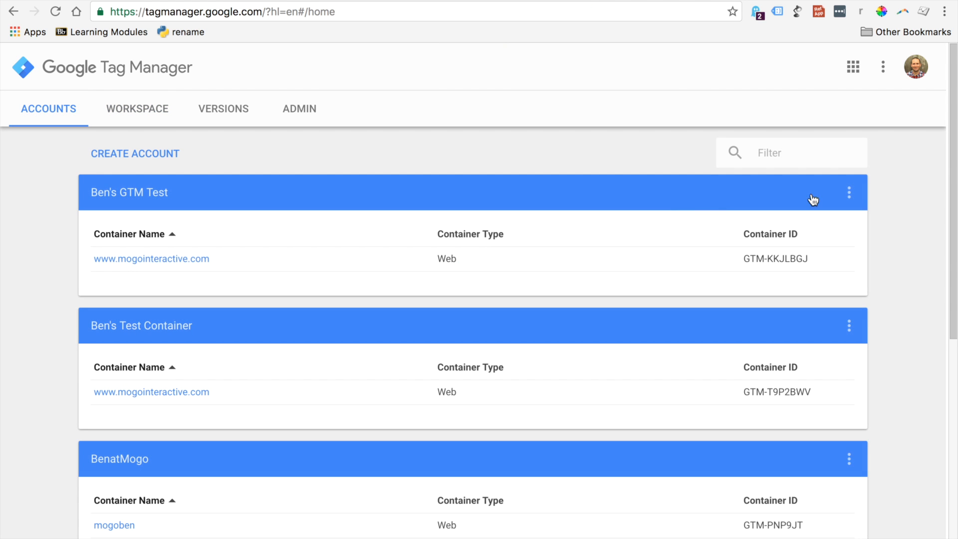
left_click_drag(948, 188, 911, 440)
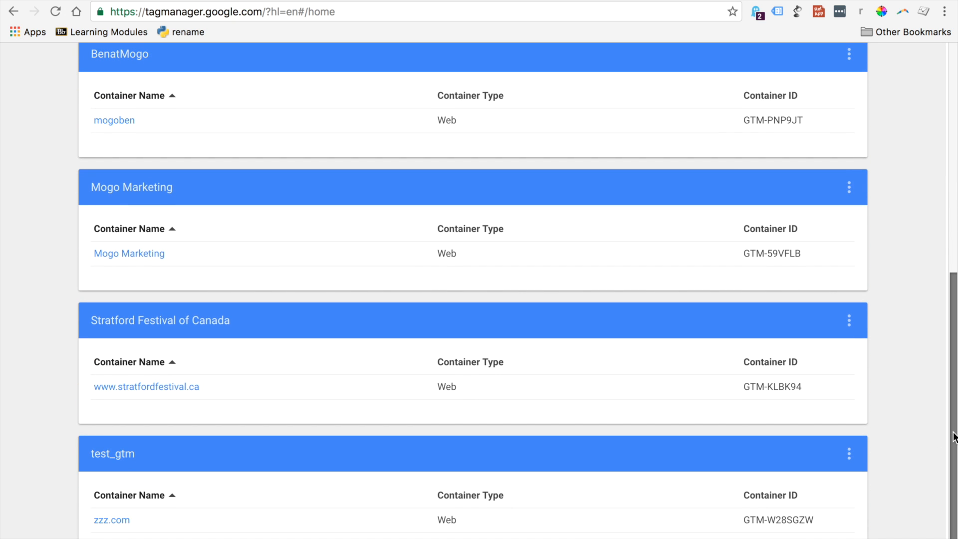
left_click_drag(953, 439, 922, 326)
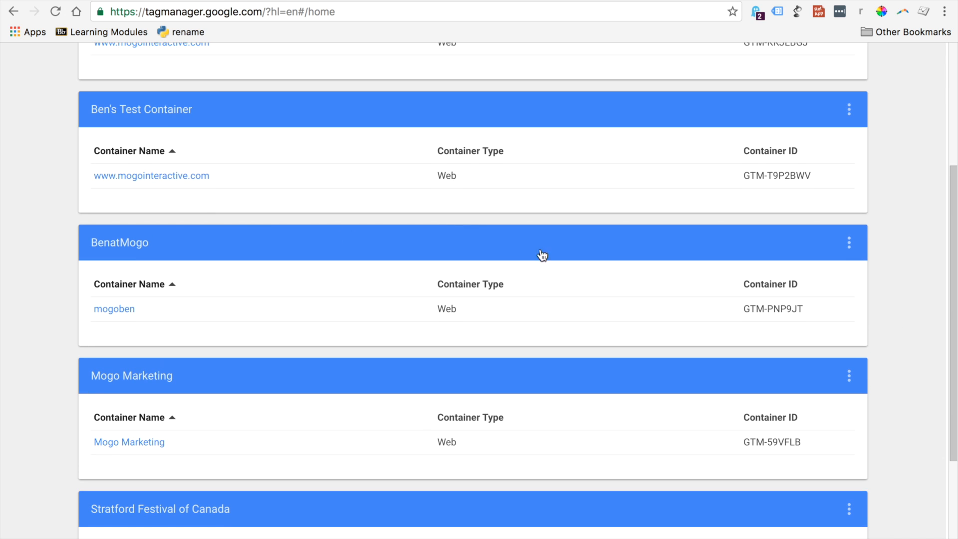
left_click(119, 177)
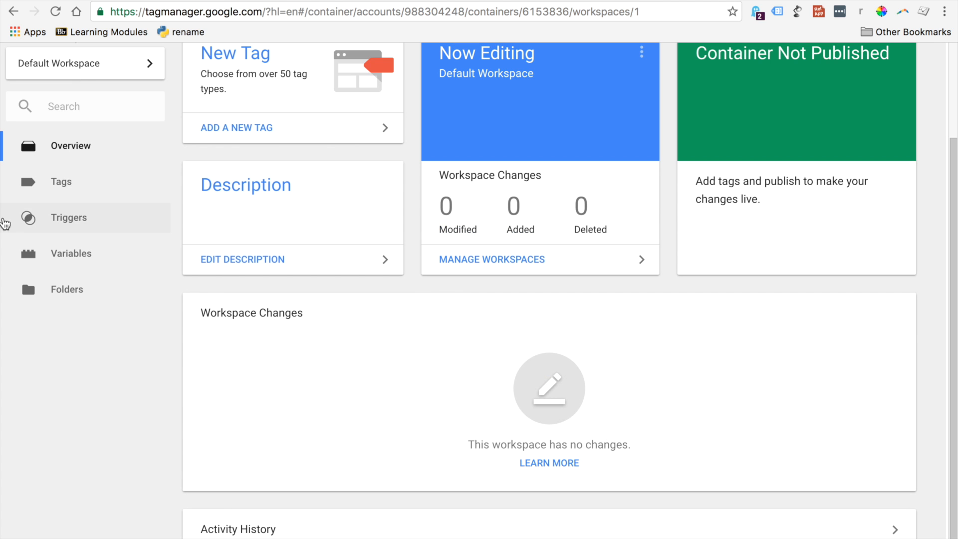
Start a new user-defined variable in the container's default workspace and name it GA ID
left_click(55, 266)
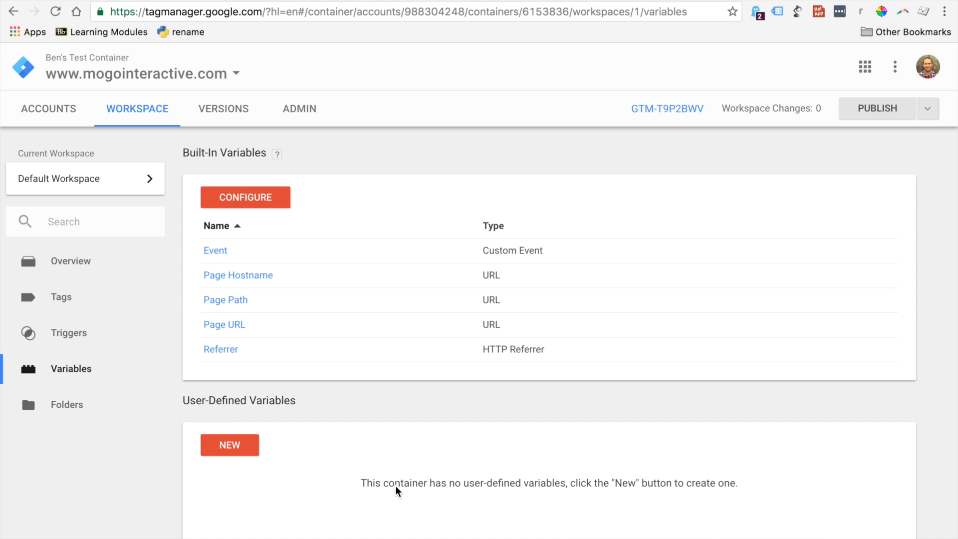
left_click(227, 446)
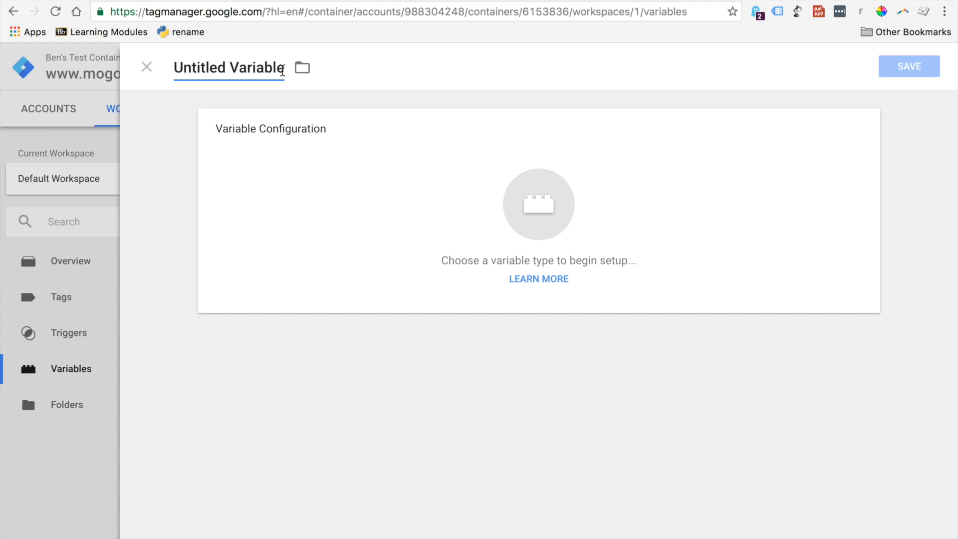
left_click_drag(284, 67, 151, 69)
type("GA ID")
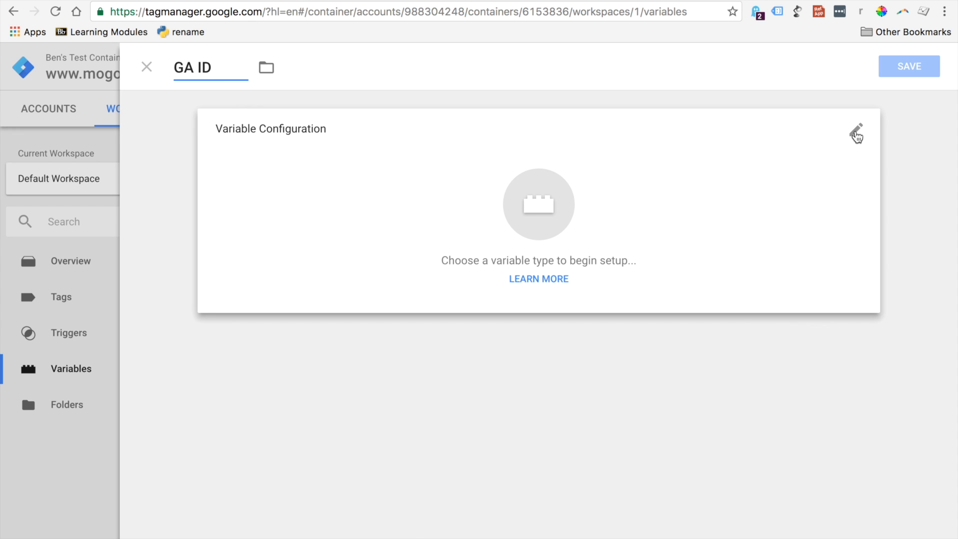
Set the GA ID variable's type to Constant, paste the copied Google Analytics tracking ID as its value, and save the variable
left_click(857, 133)
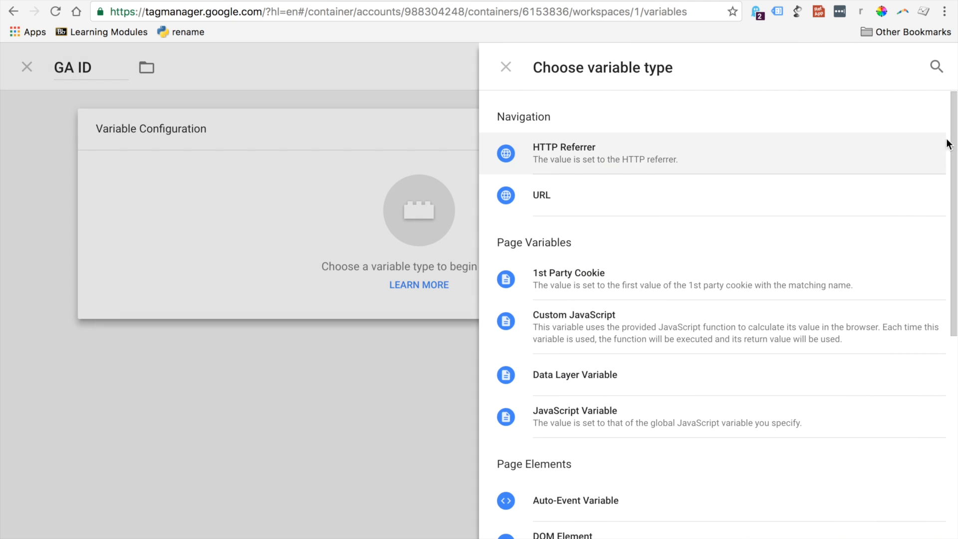
left_click_drag(955, 143, 941, 280)
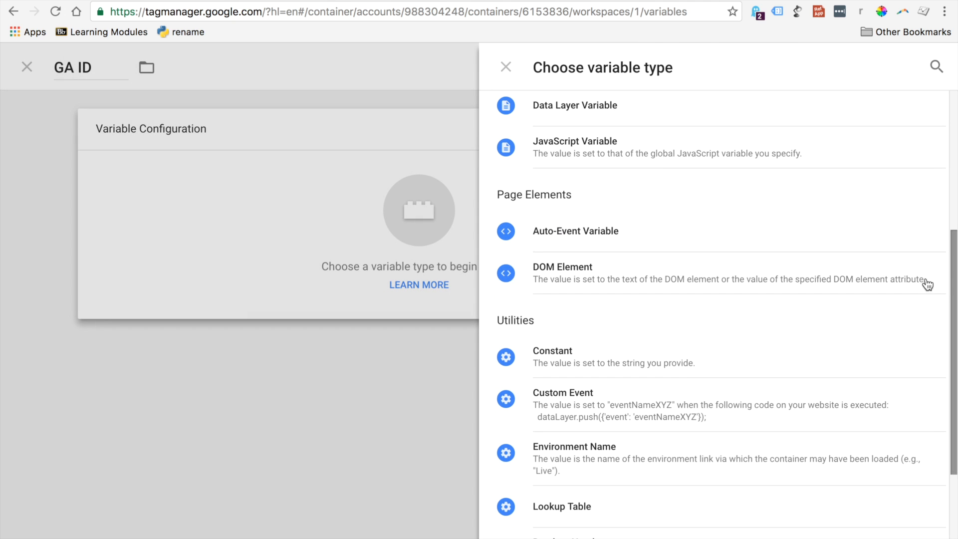
left_click(552, 357)
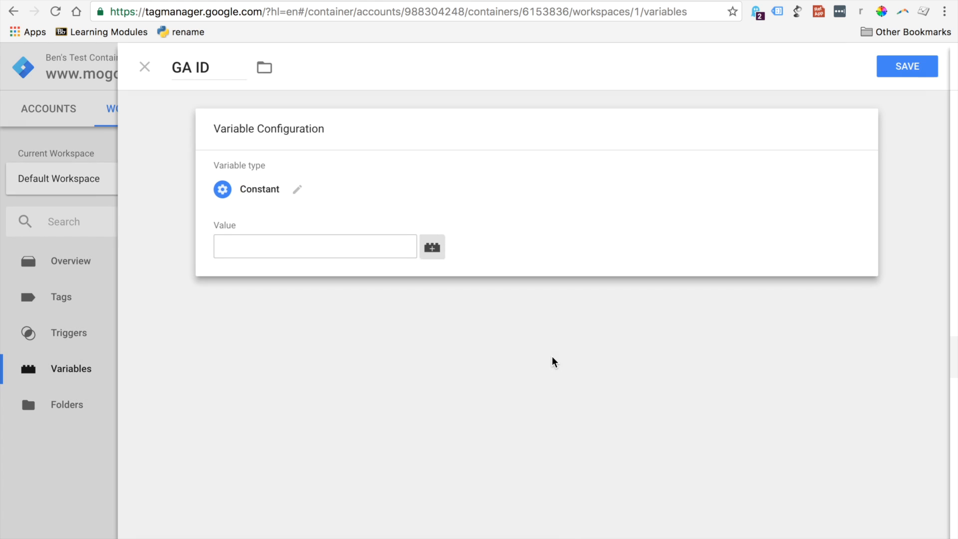
left_click(285, 242)
type("UA-15087222-1")
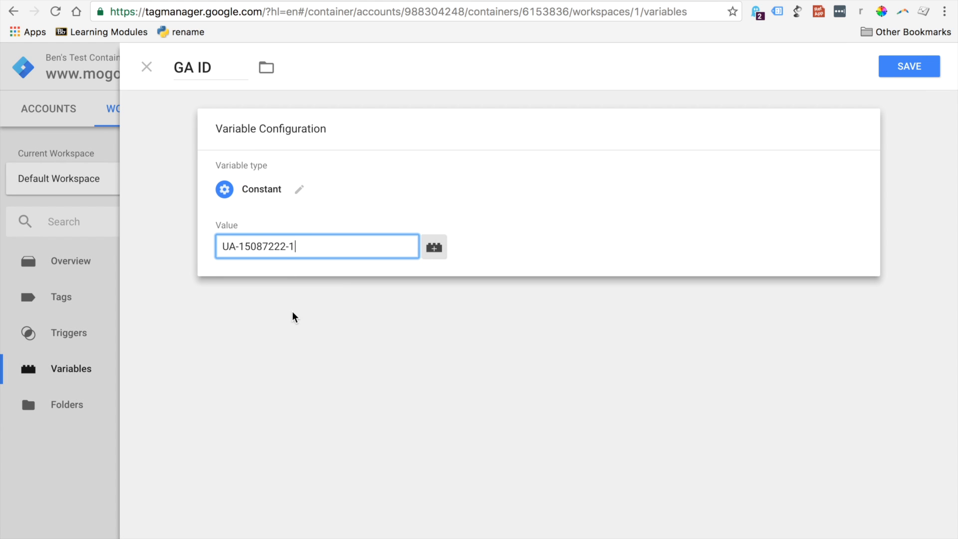
left_click(907, 69)
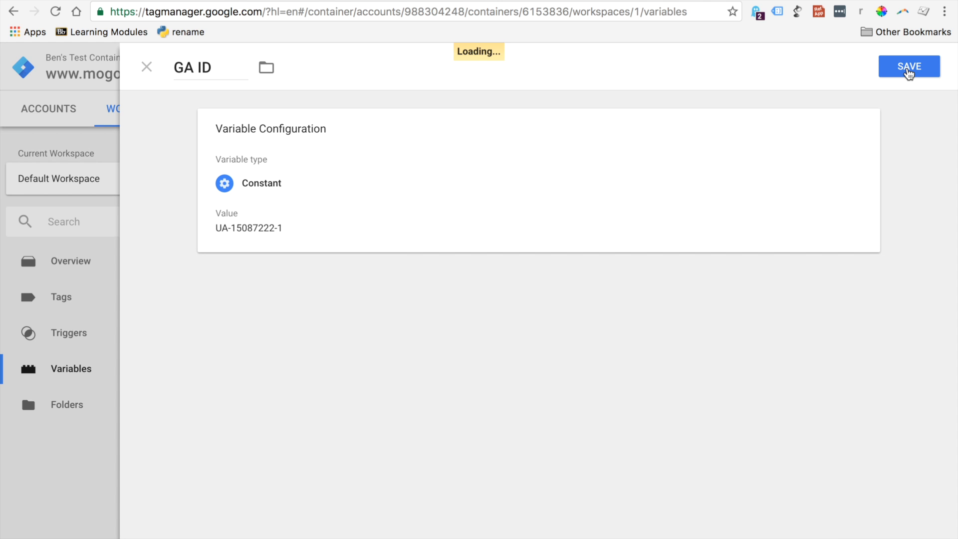
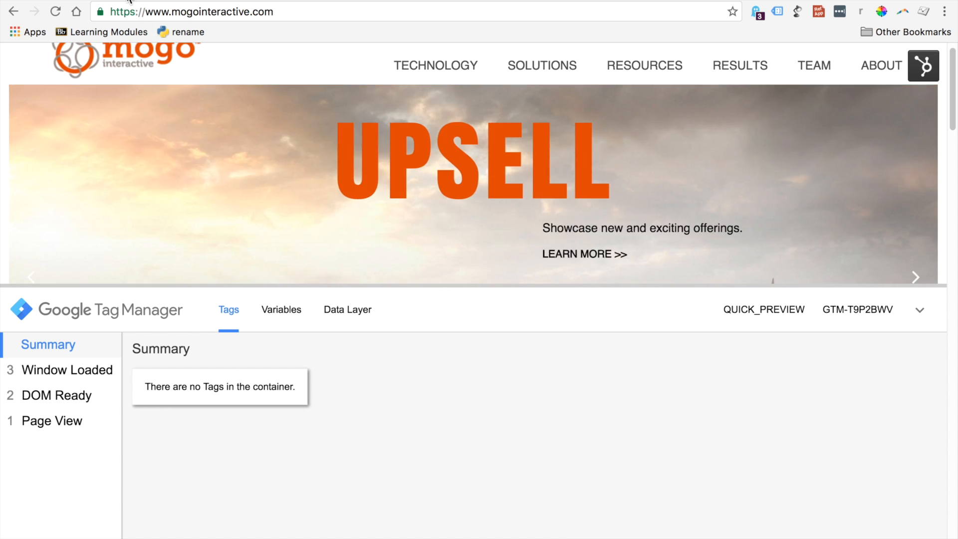
Return to Google Tag Manager and start a new tag named GA Pageviews in the container's default workspace
left_click(129, 0)
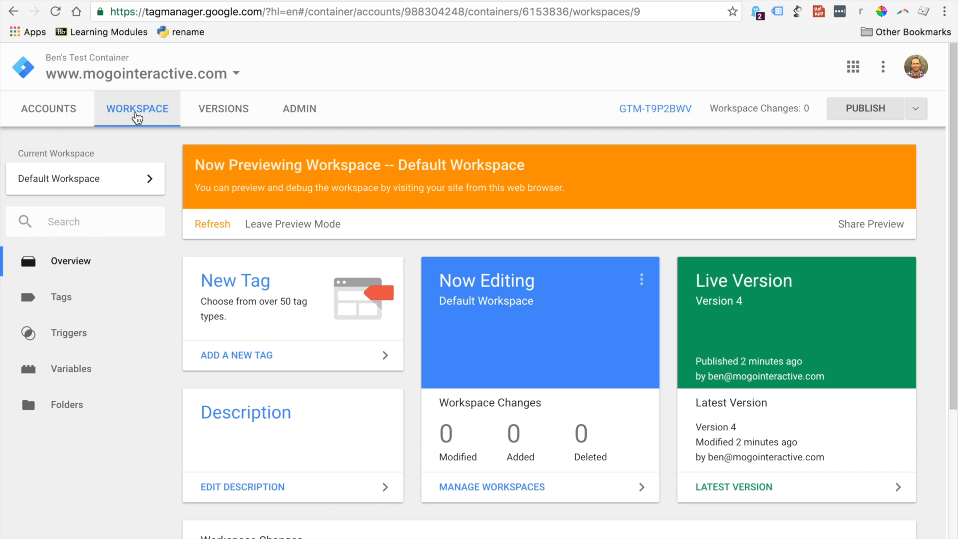
left_click(59, 311)
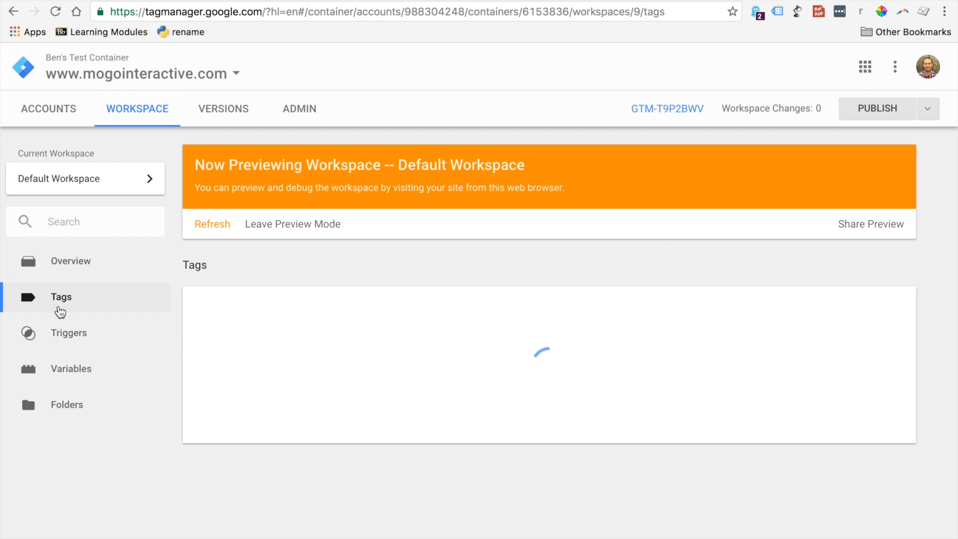
left_click(222, 302)
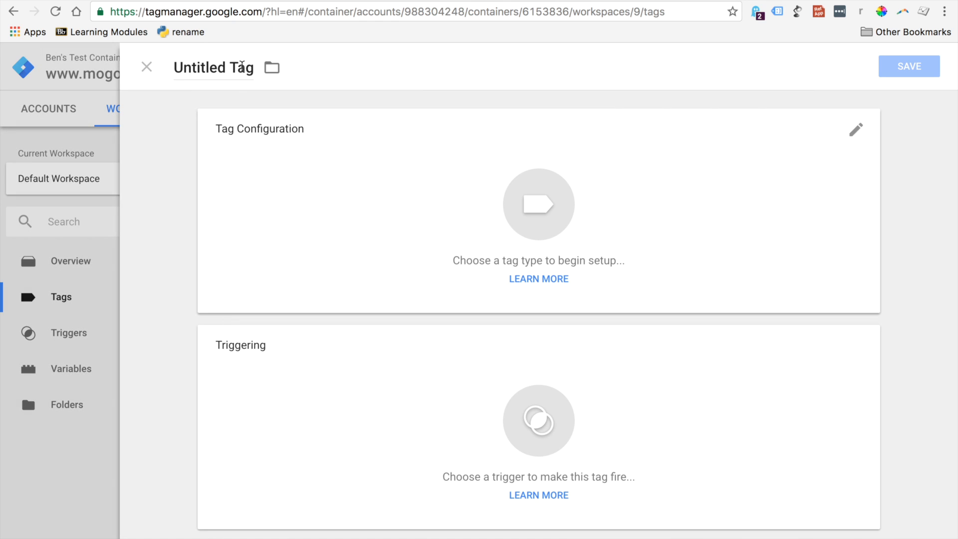
left_click(244, 66)
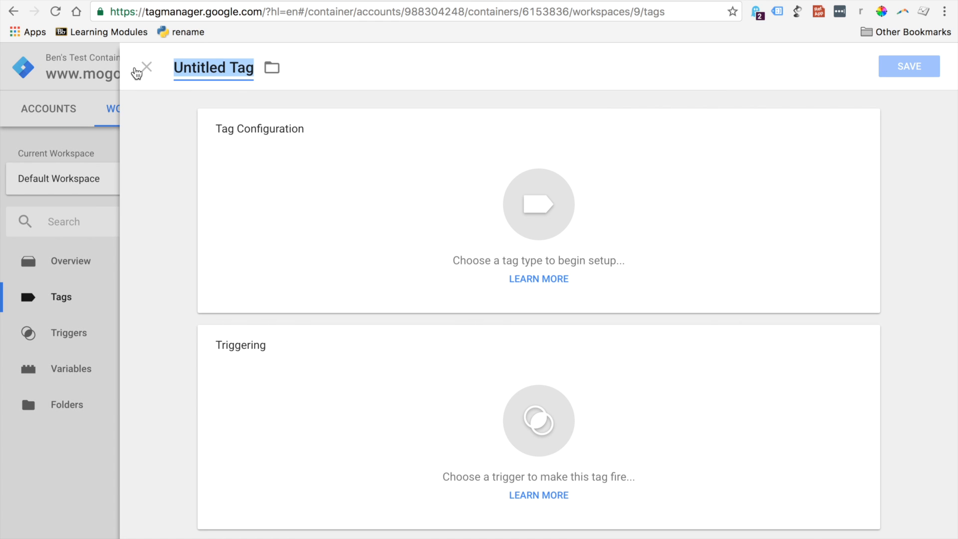
type("GA Pageviews")
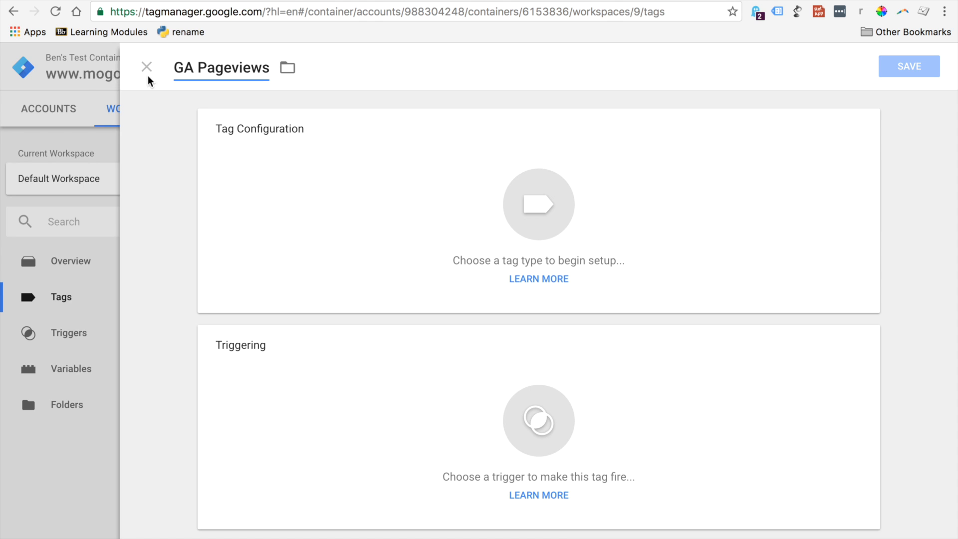
Configure the GA Pageviews tag as Universal Analytics with the GA ID variable as its Tracking ID and Page View as its track type
left_click(519, 214)
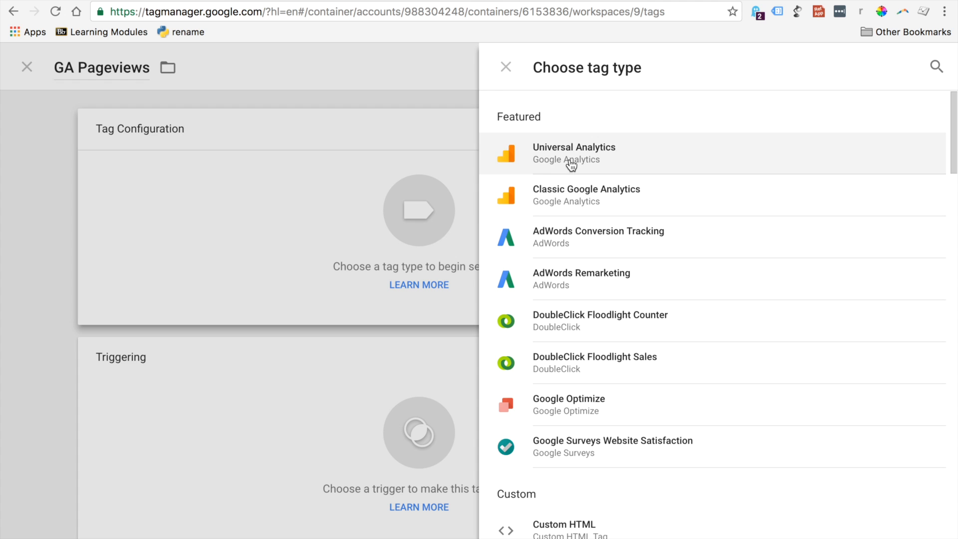
left_click(571, 165)
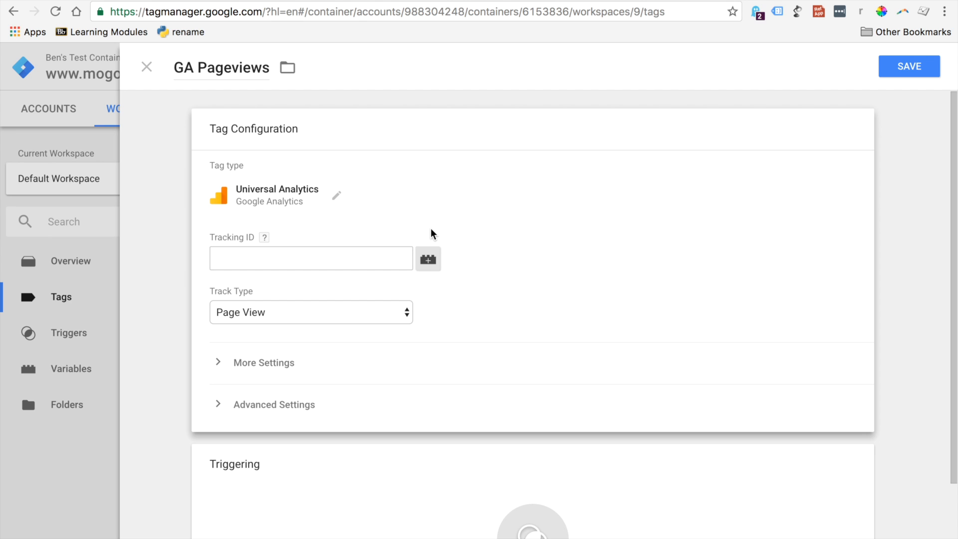
left_click(366, 254)
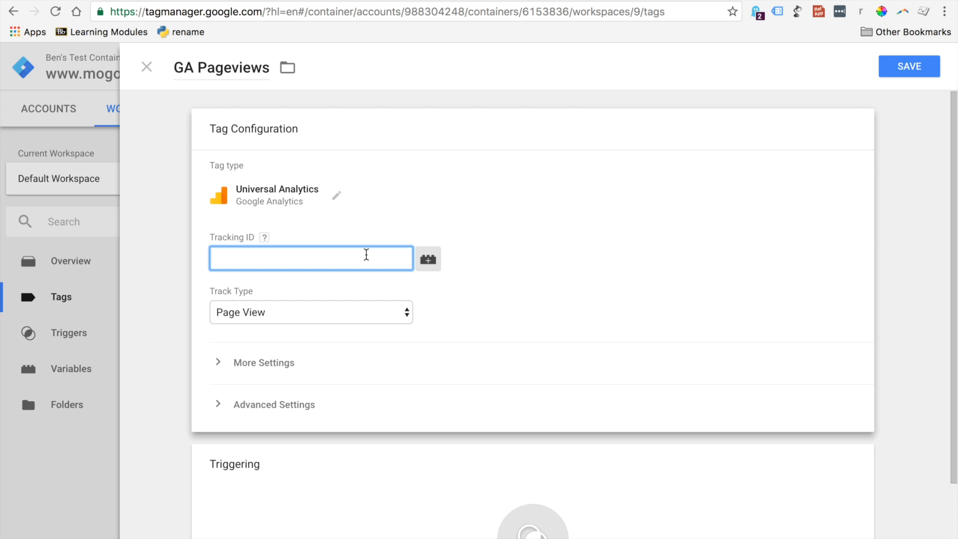
left_click(437, 259)
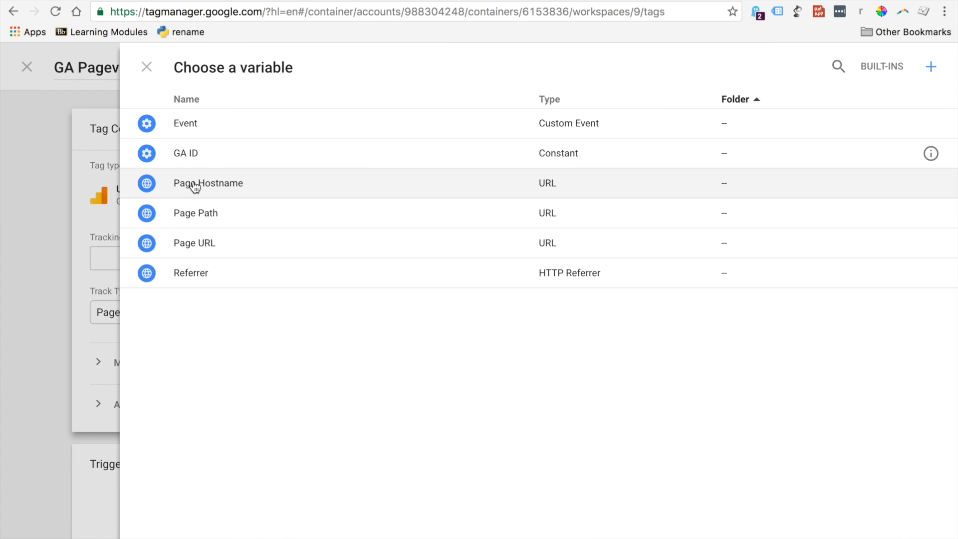
left_click(173, 154)
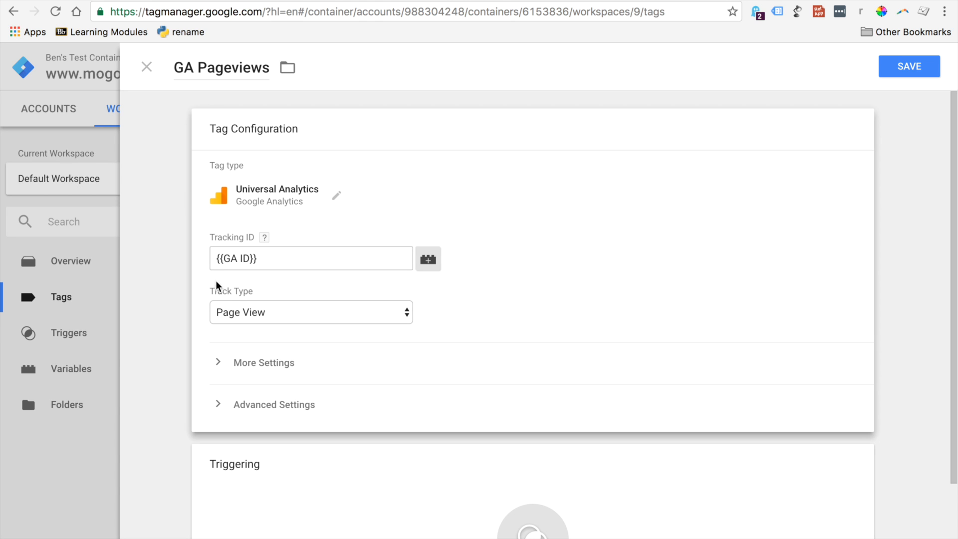
left_click(228, 313)
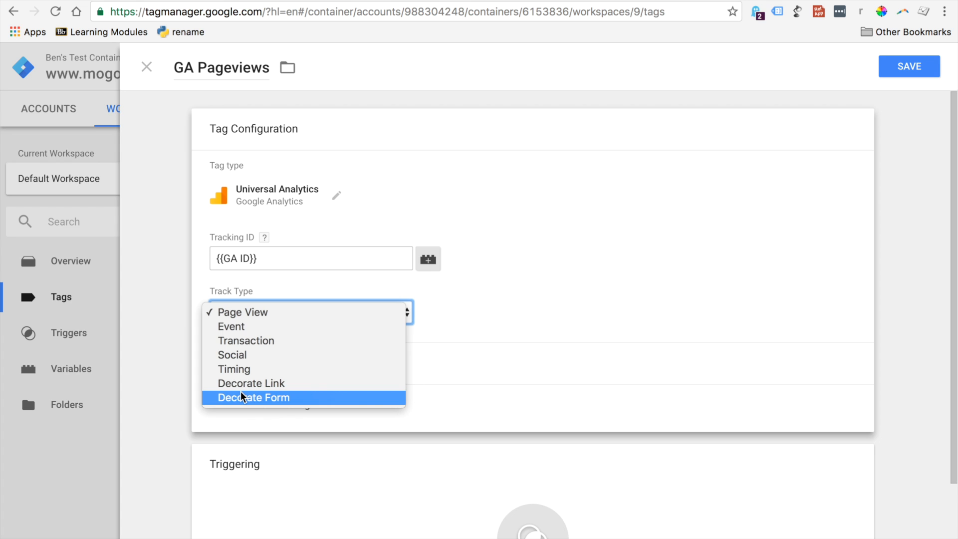
left_click(241, 316)
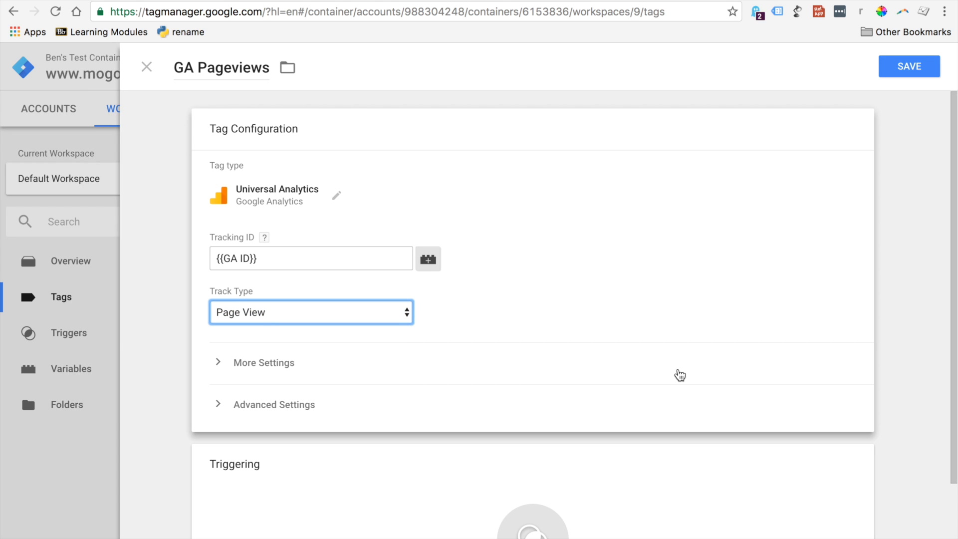
Assign the All Pages trigger to the GA Pageviews tag and save the tag
scroll(944, 414, "down", 3)
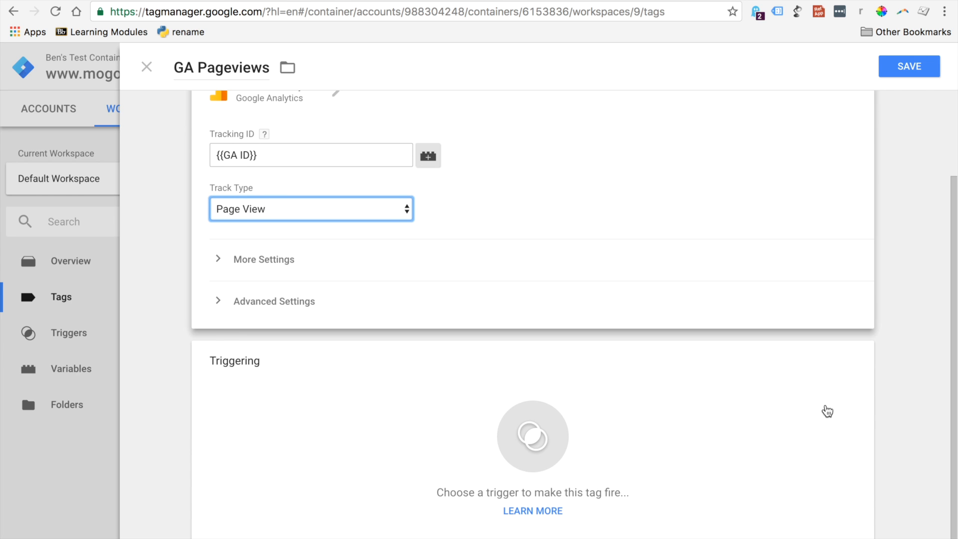
left_click(544, 442)
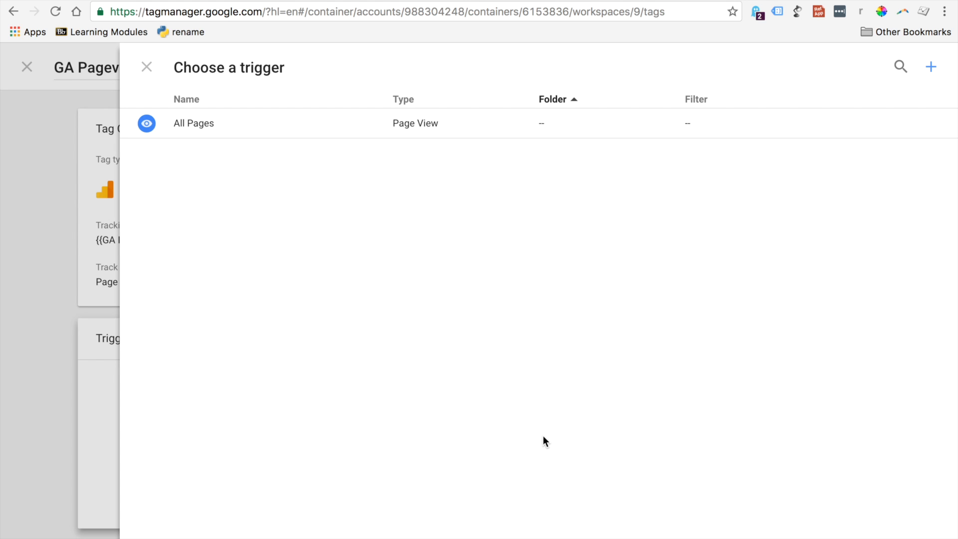
left_click(192, 124)
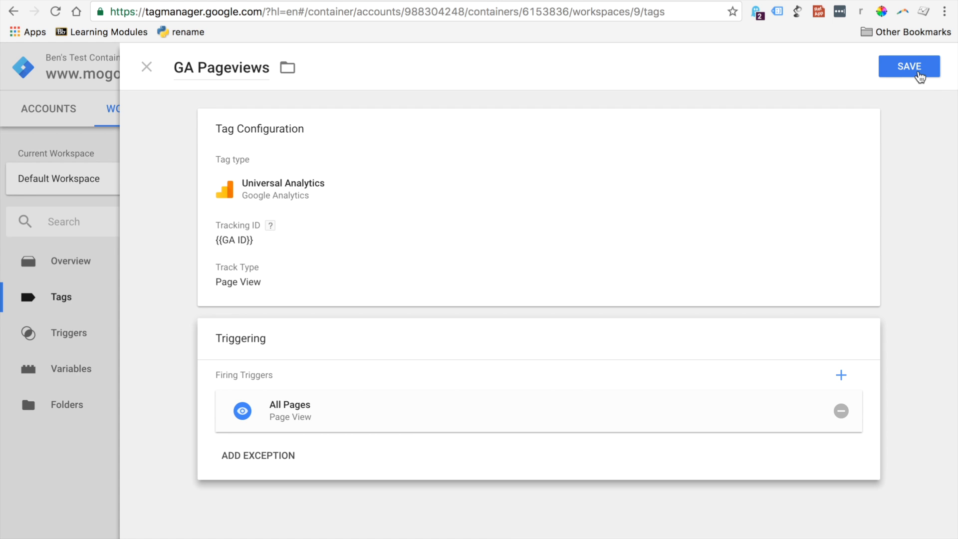
left_click(920, 77)
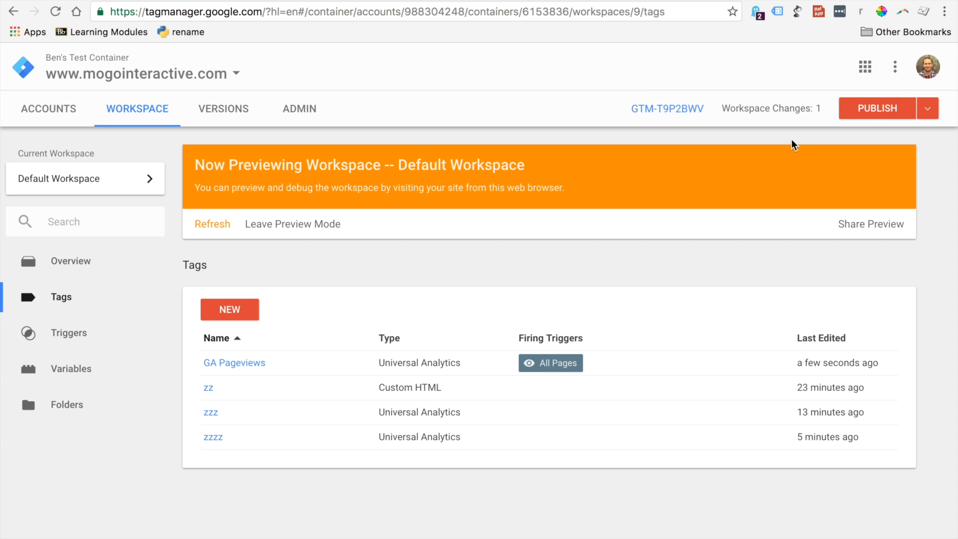
left_click(211, 226)
left_click(241, 1)
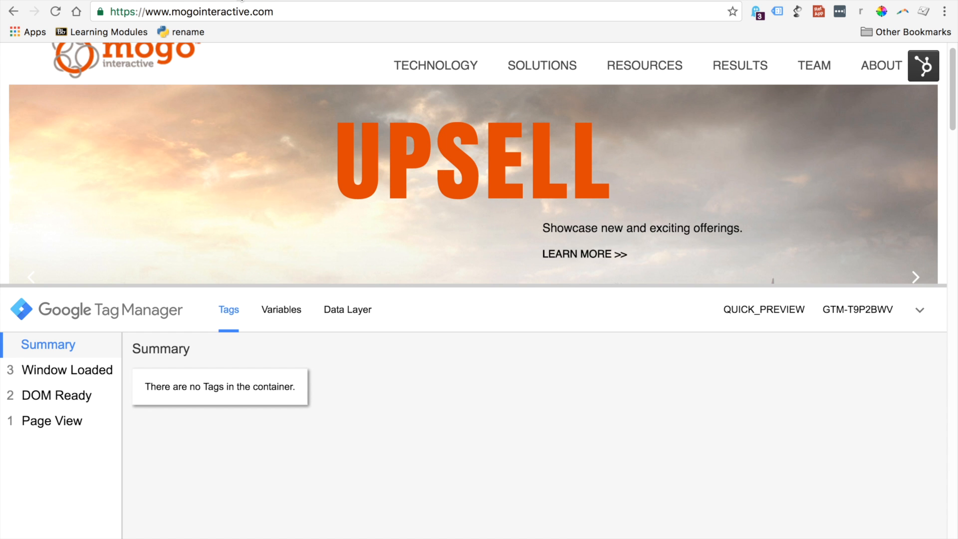
left_click(55, 11)
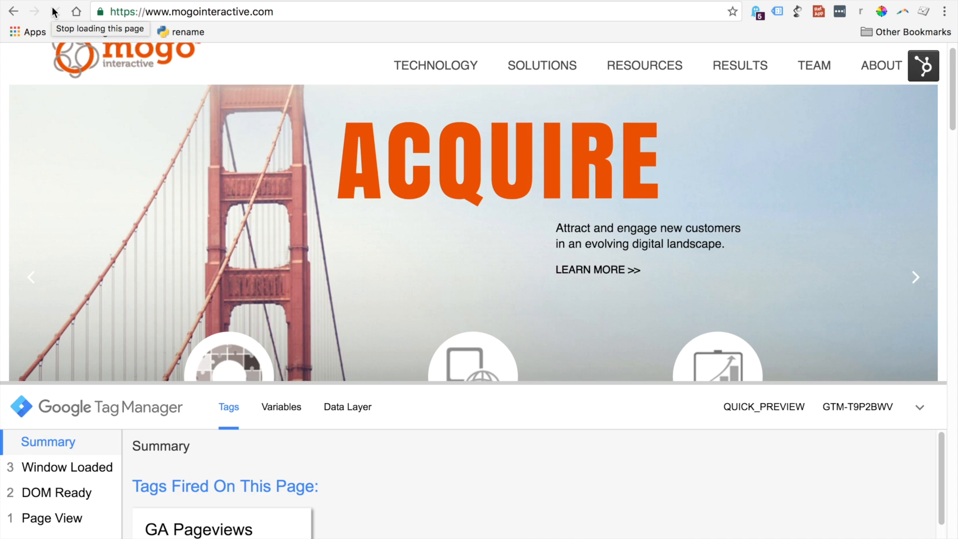
left_click_drag(408, 383, 409, 248)
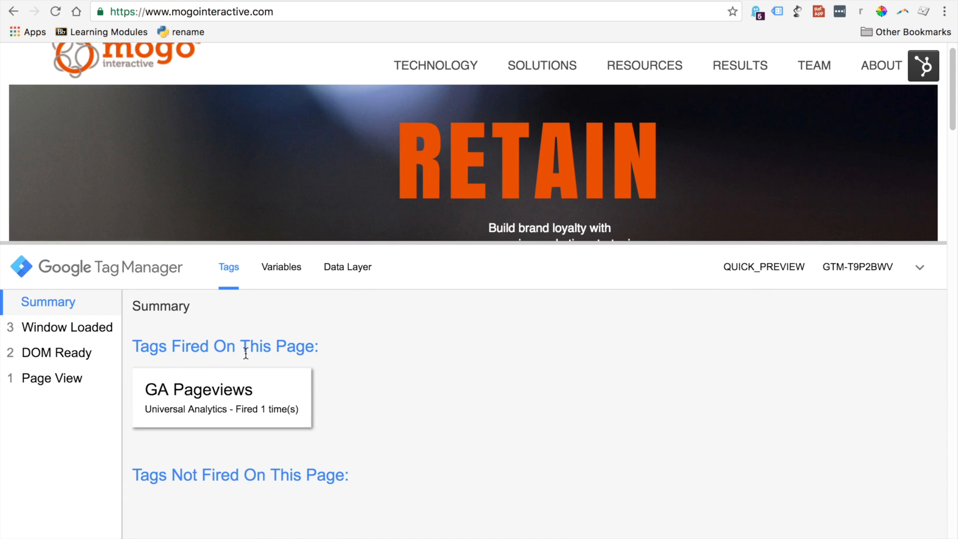
Examine the GA Pageviews tag's properties in the debug pane, including its Account value and the additional properties
left_click(227, 400)
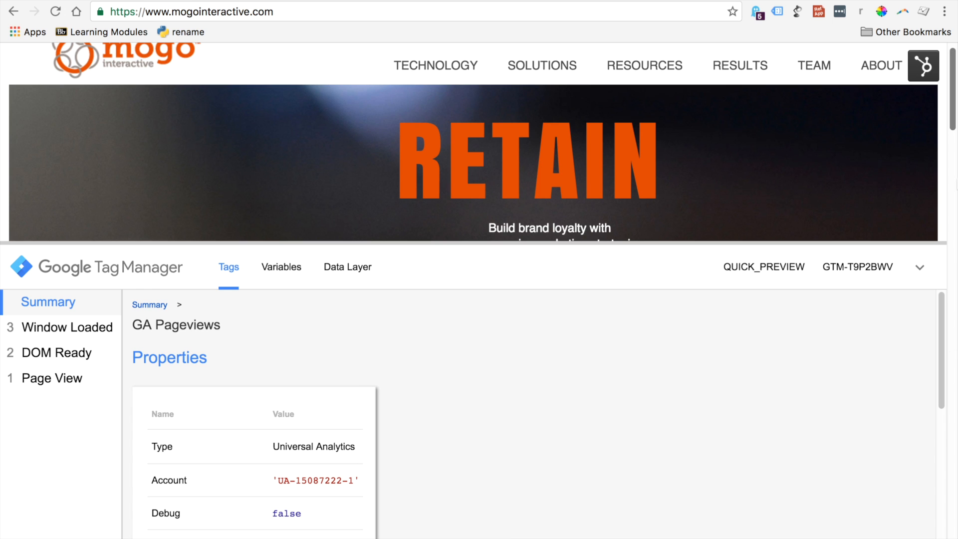
mouse_move(953, 125)
left_mouse_down()
mouse_move(953, 146)
mouse_move(953, 122)
left_mouse_up()
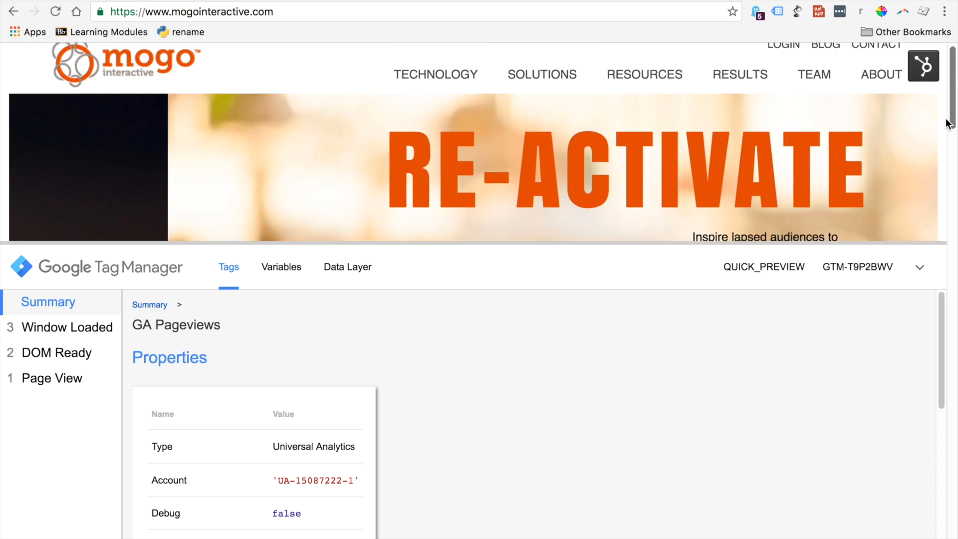
left_click_drag(942, 300, 934, 345)
left_click_drag(277, 362, 356, 369)
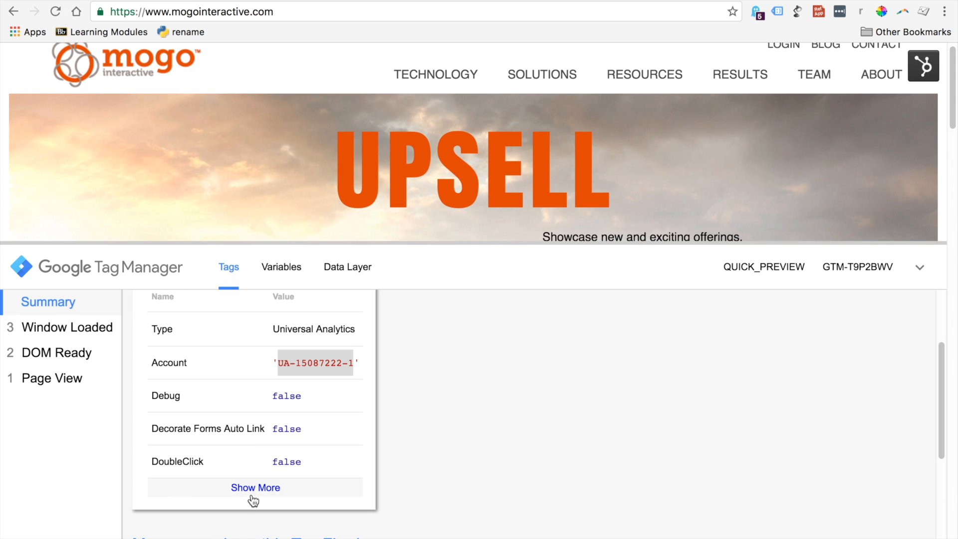
left_click(253, 493)
left_click_drag(942, 398, 902, 329)
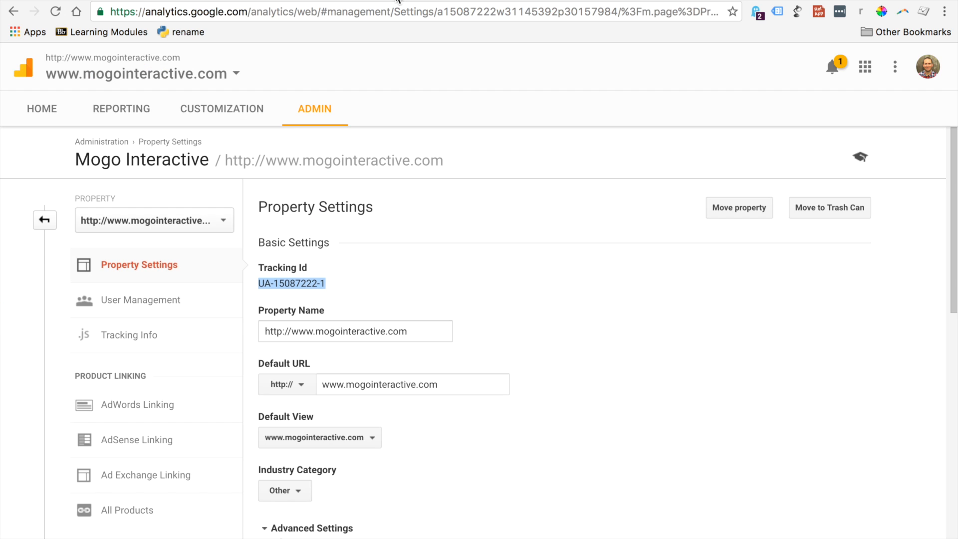
Switch to Google Analytics and open the Real-Time Overview report to check for active users and pageviews
left_click(136, 109)
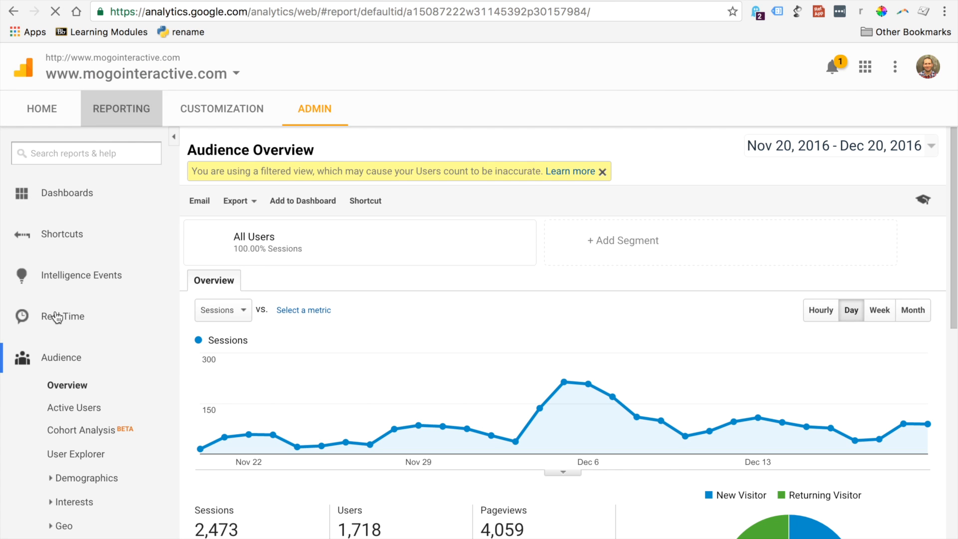
left_click(57, 318)
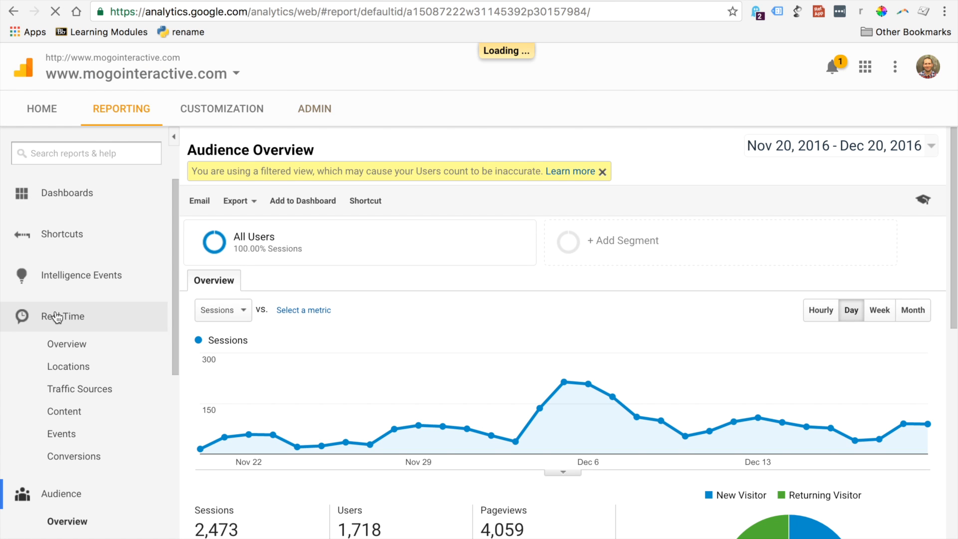
left_click(65, 351)
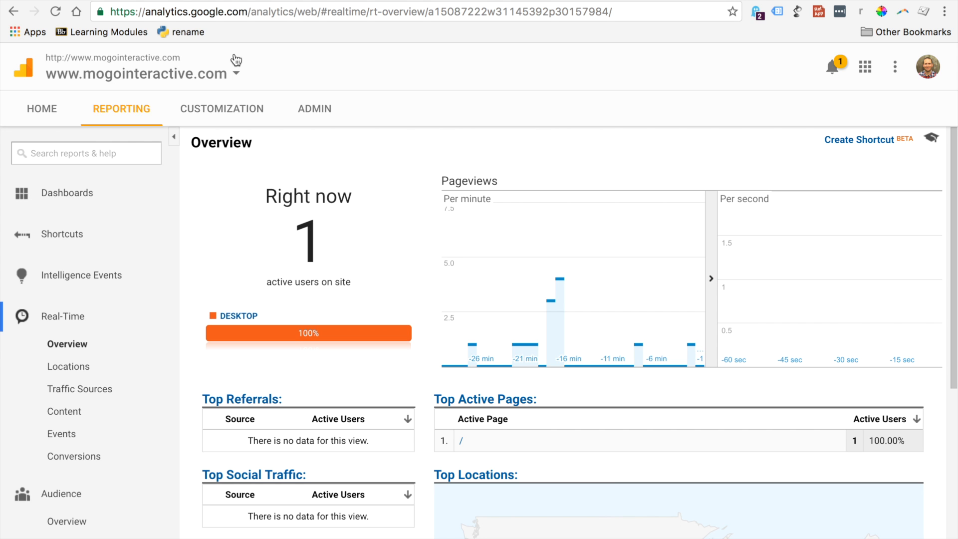
Switch back to Google Tag Manager and publish the workspace changes, skipping the version name and description
left_click(231, 0)
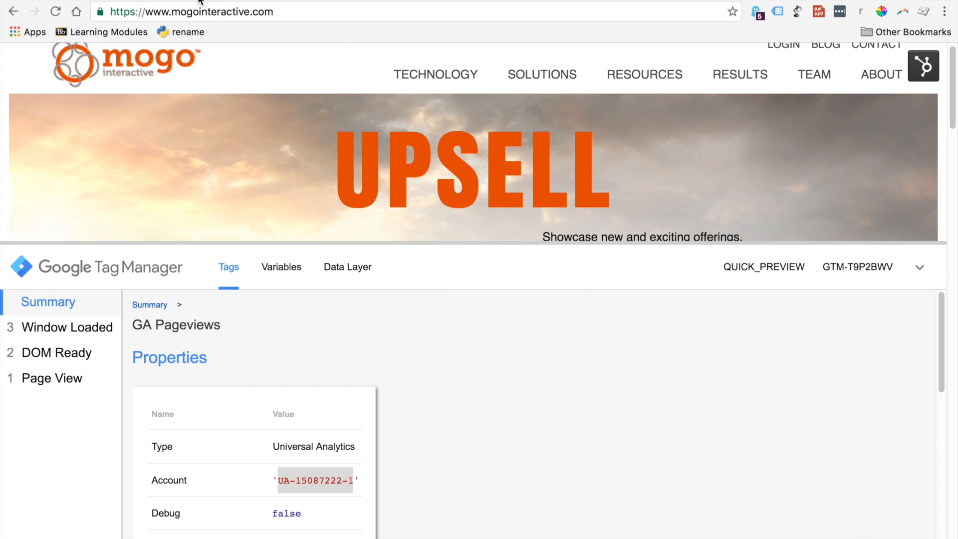
left_click(163, 0)
left_click(872, 110)
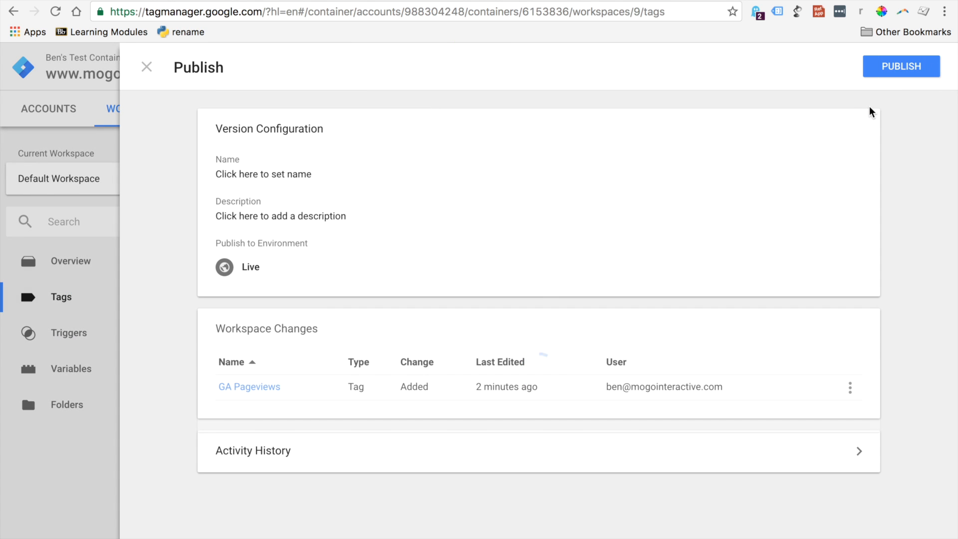
left_click(889, 75)
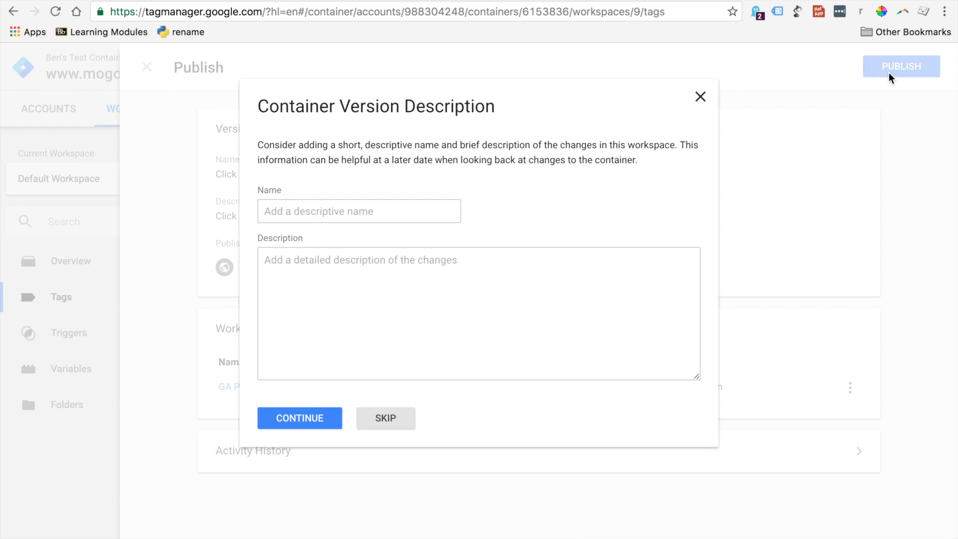
left_click(383, 418)
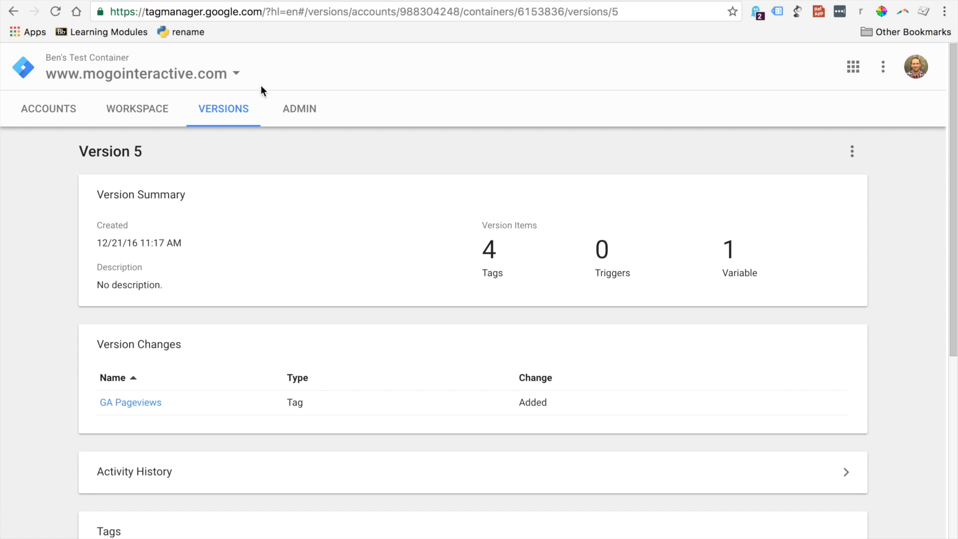
left_click(154, 118)
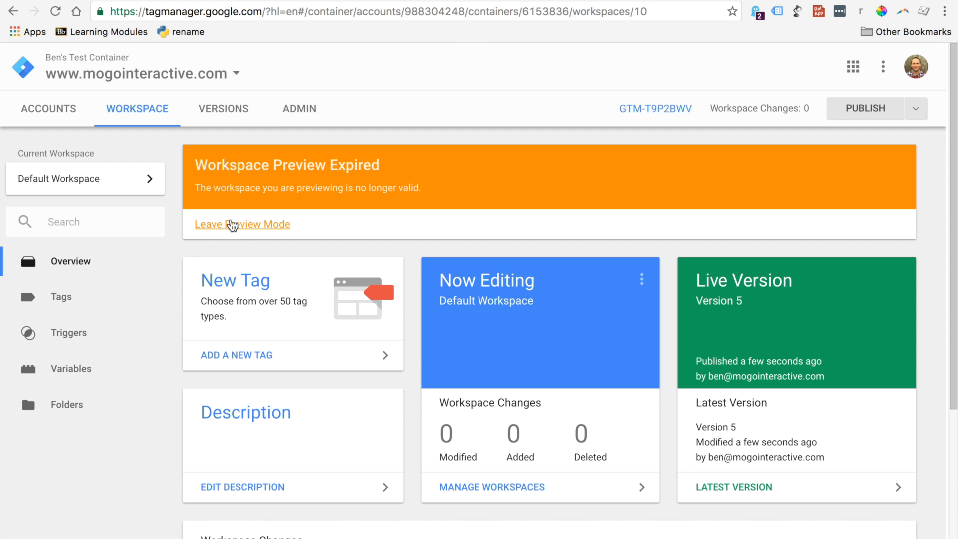
left_click(231, 223)
left_click(360, 200)
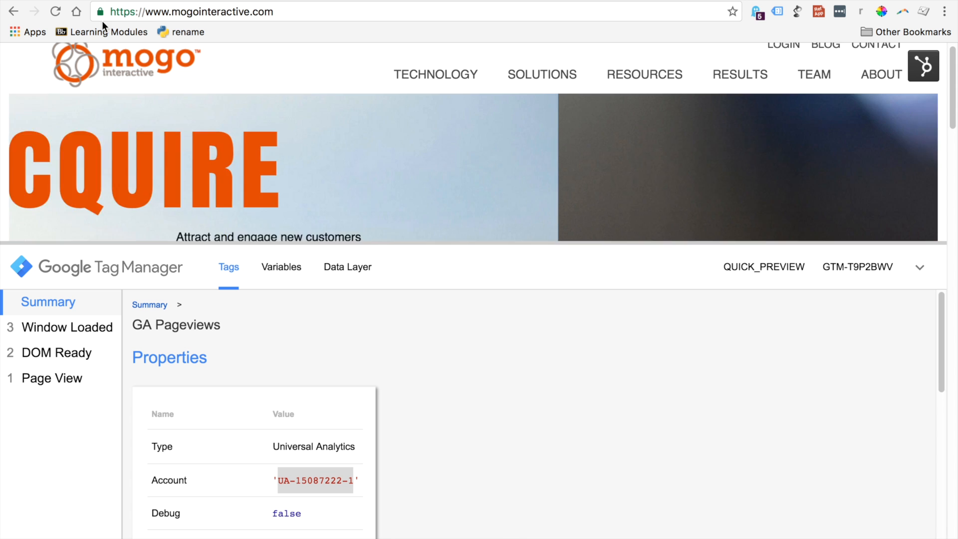
left_click(55, 11)
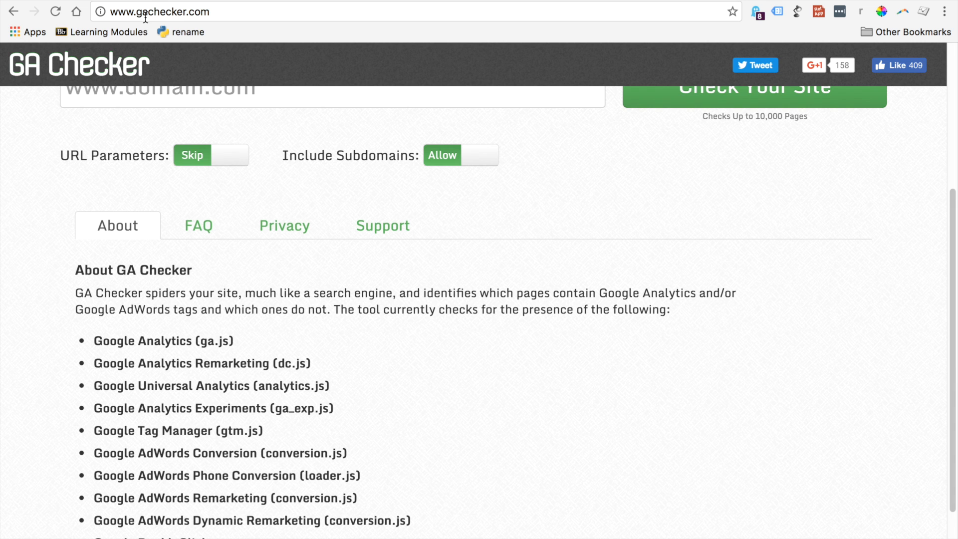
left_click_drag(952, 193, 953, 46)
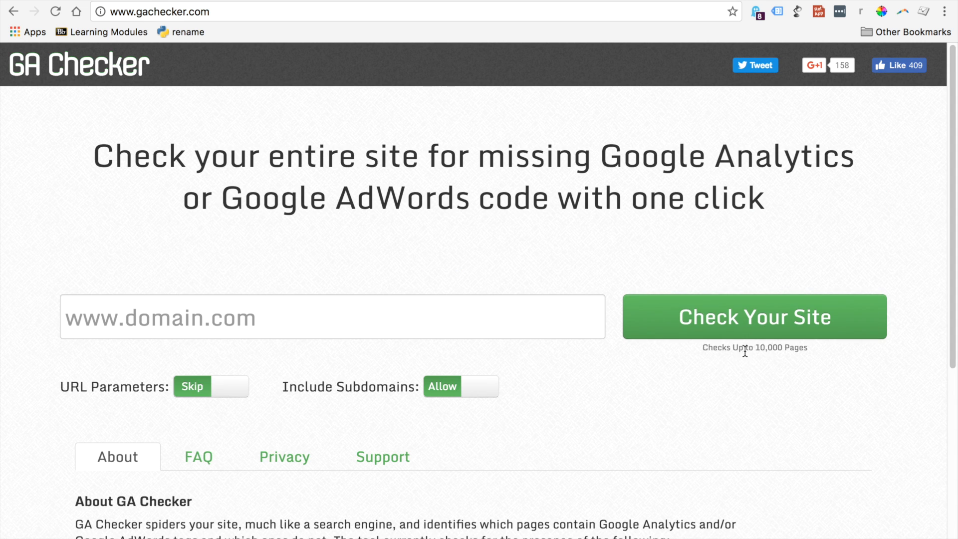
left_click(342, 327)
type("www.mogointeractive.com")
left_click(714, 325)
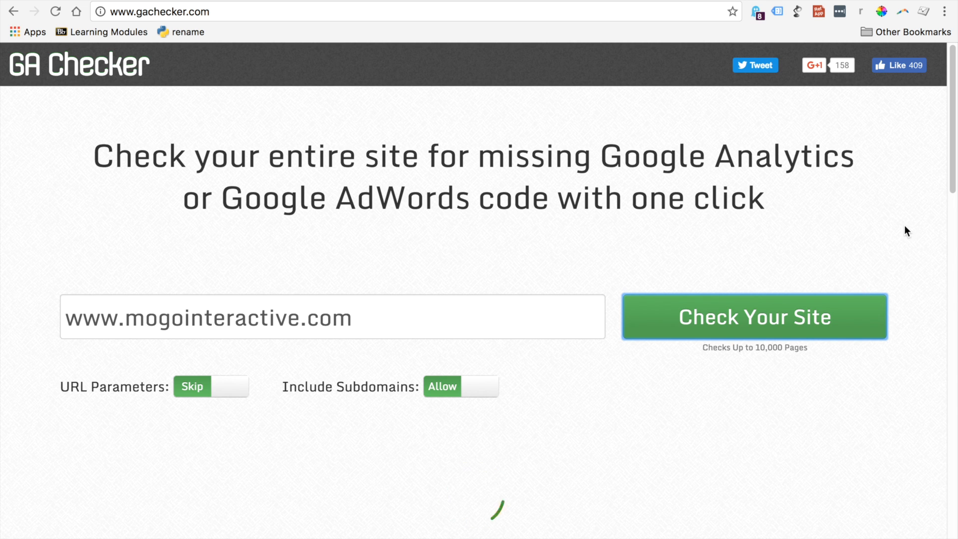
Review the Tag Manager results for the scanned mogointeractive.com pages and export the site check results to CSV
left_click_drag(955, 153, 935, 274)
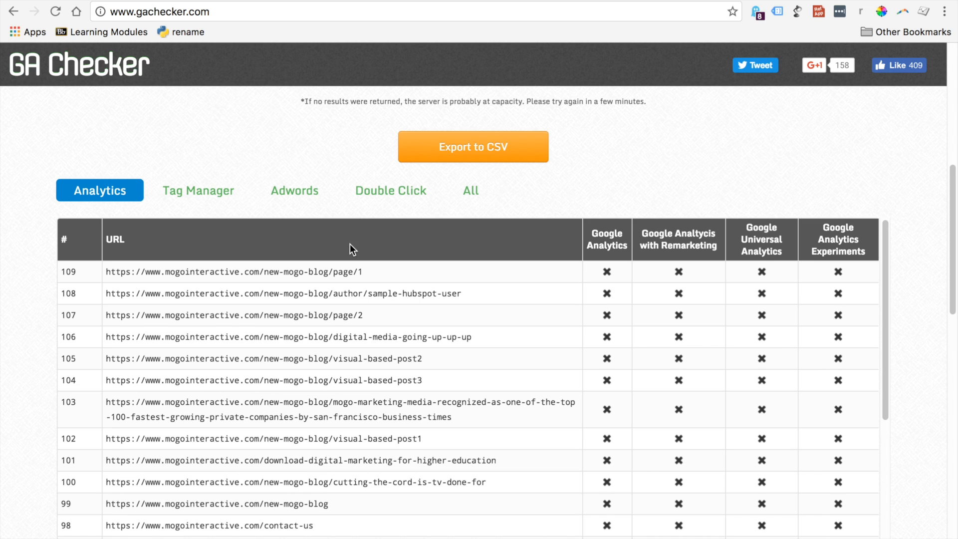
left_click(220, 196)
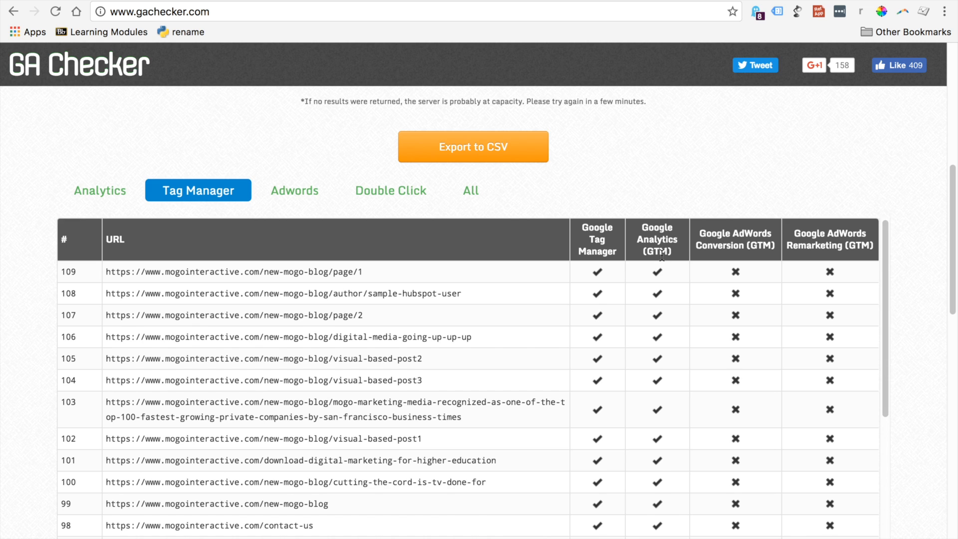
left_click(451, 149)
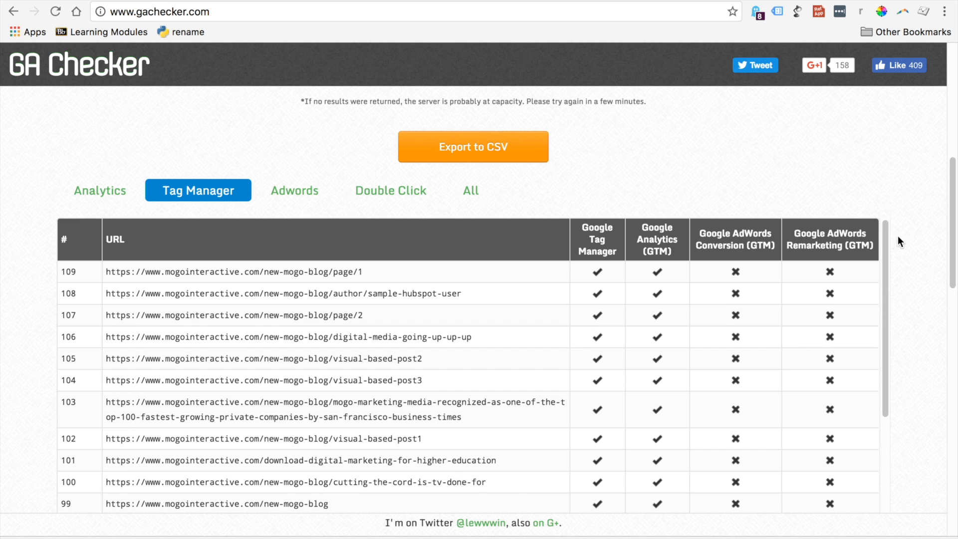
left_click_drag(887, 243, 872, 212)
View the TAG Checkr site as an alternative scanner, and return to Google Tag Manager to open its administration page
left_click(793, 8)
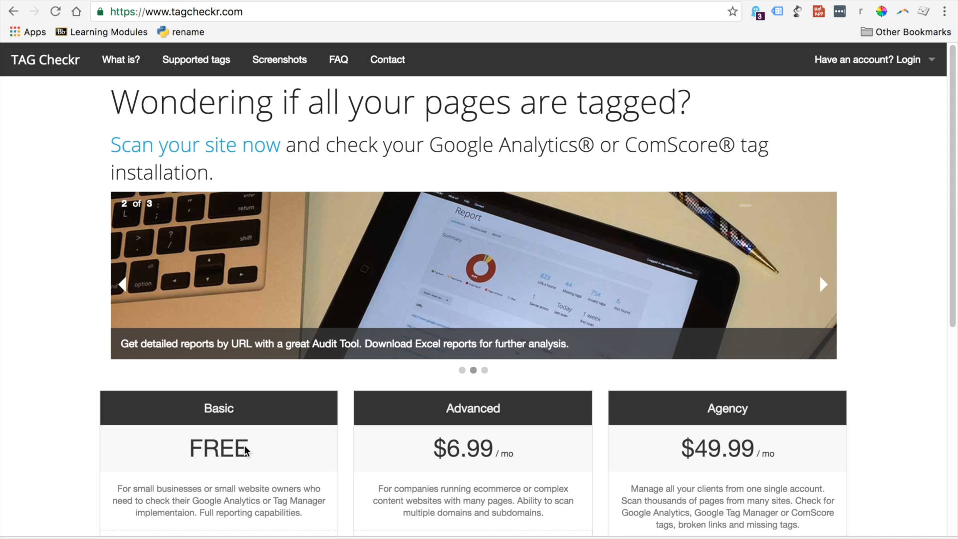
left_click(128, 0)
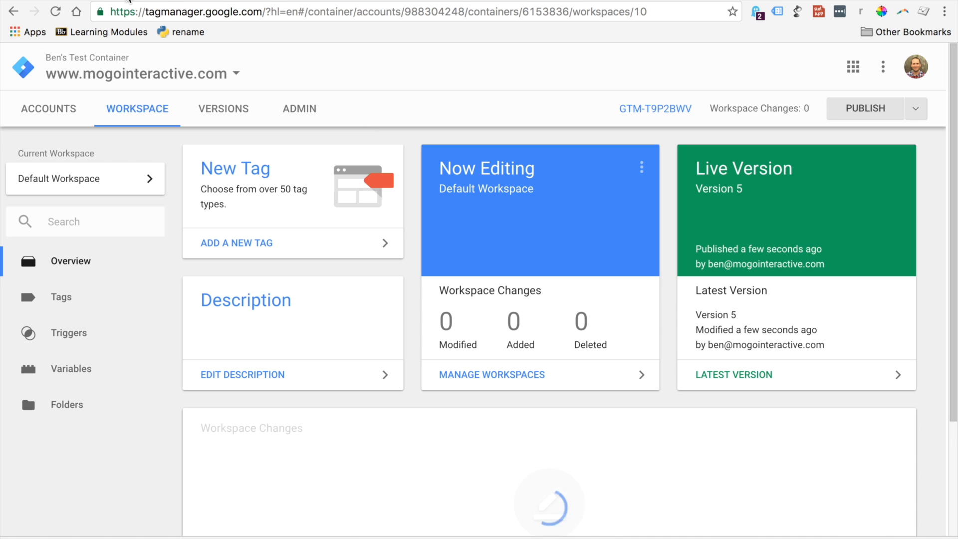
left_click(303, 108)
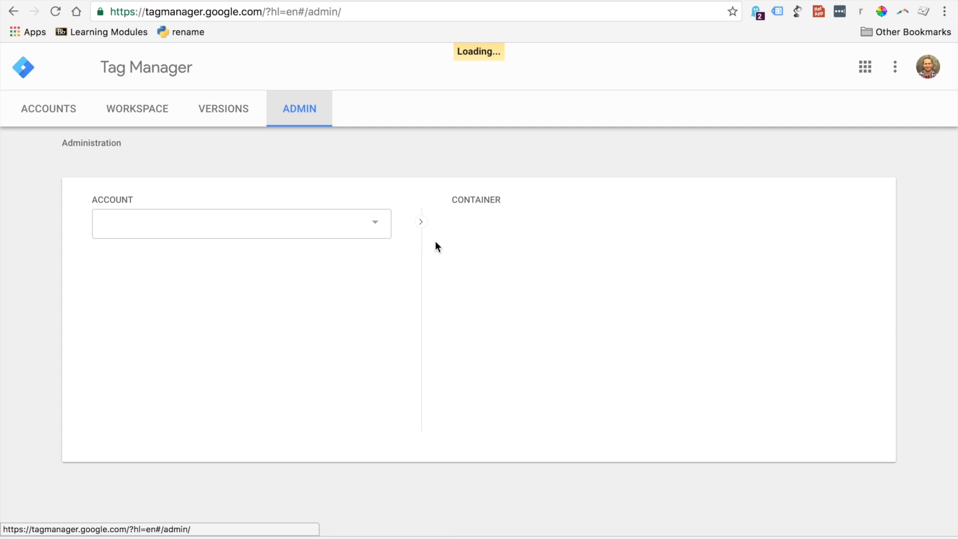